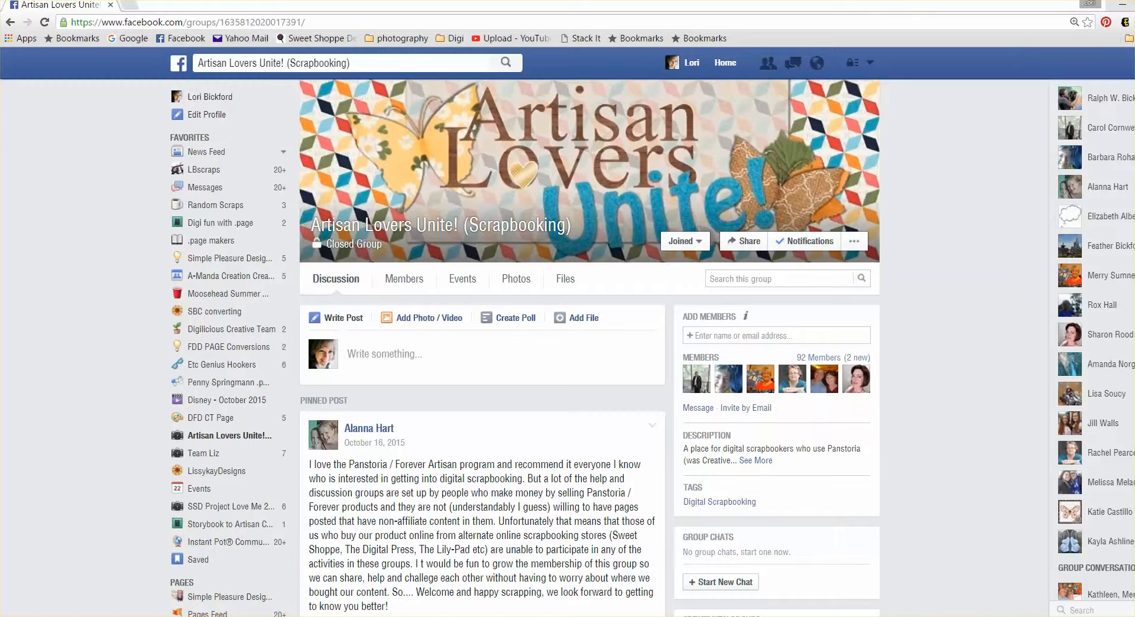
Switch from the browser to File Explorer and open the "- 1. new from January" folder inside digikits on the Seagate Backup Plus Drive
{"action": "left_click", "coordinate": [1125, 7]}
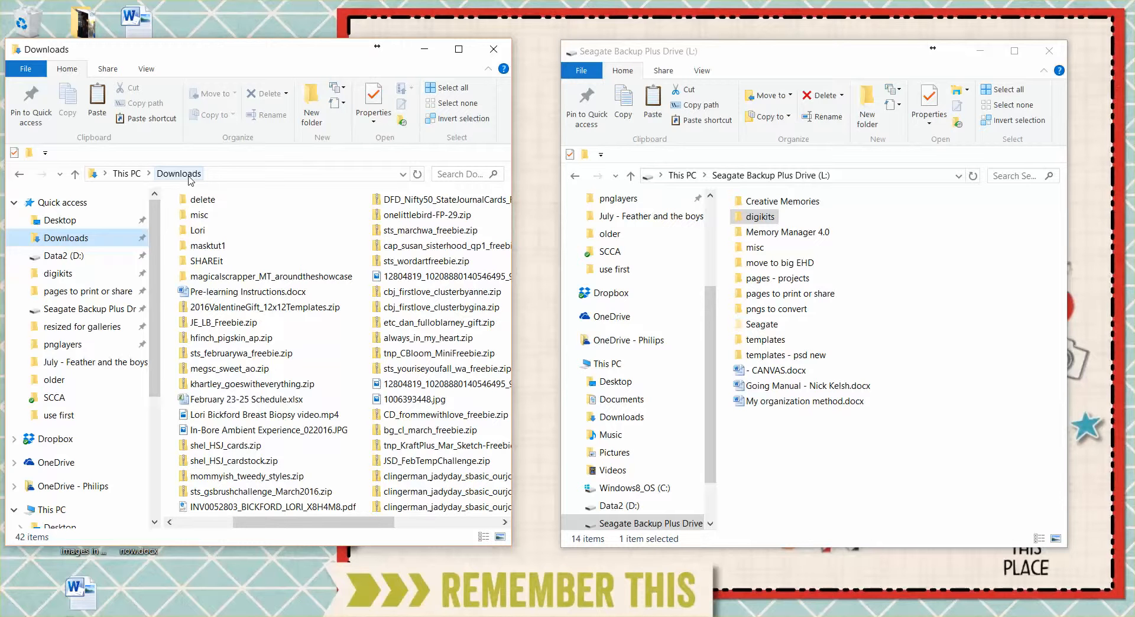
{"action": "left_click_drag", "start_coordinate": [370, 523], "coordinate": [409, 523]}
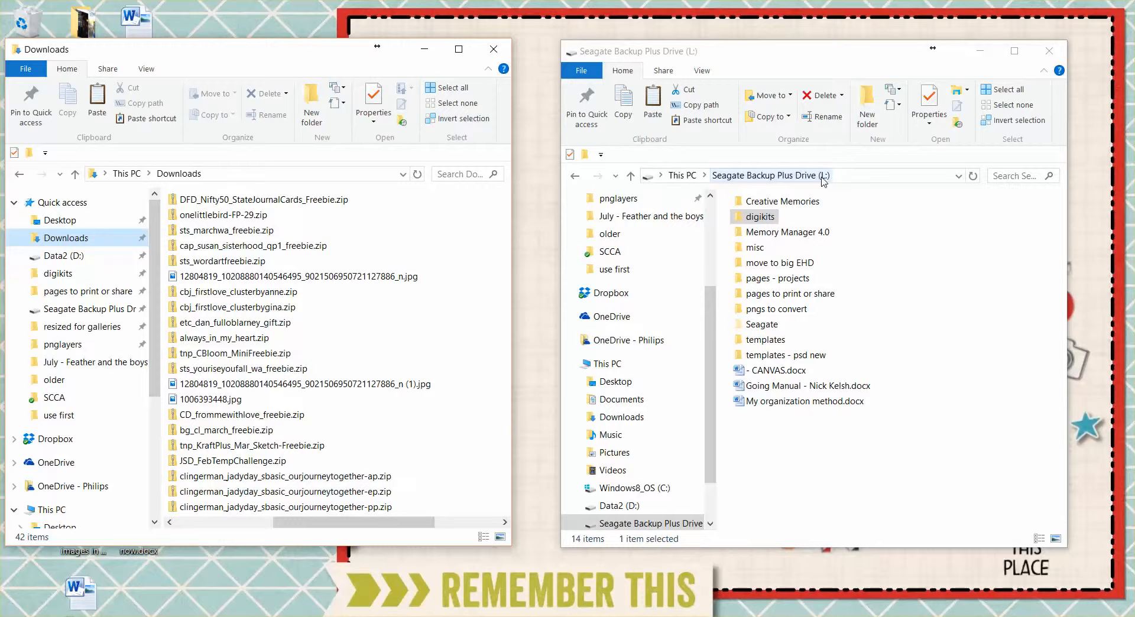
{"action": "double_click", "coordinate": [760, 217]}
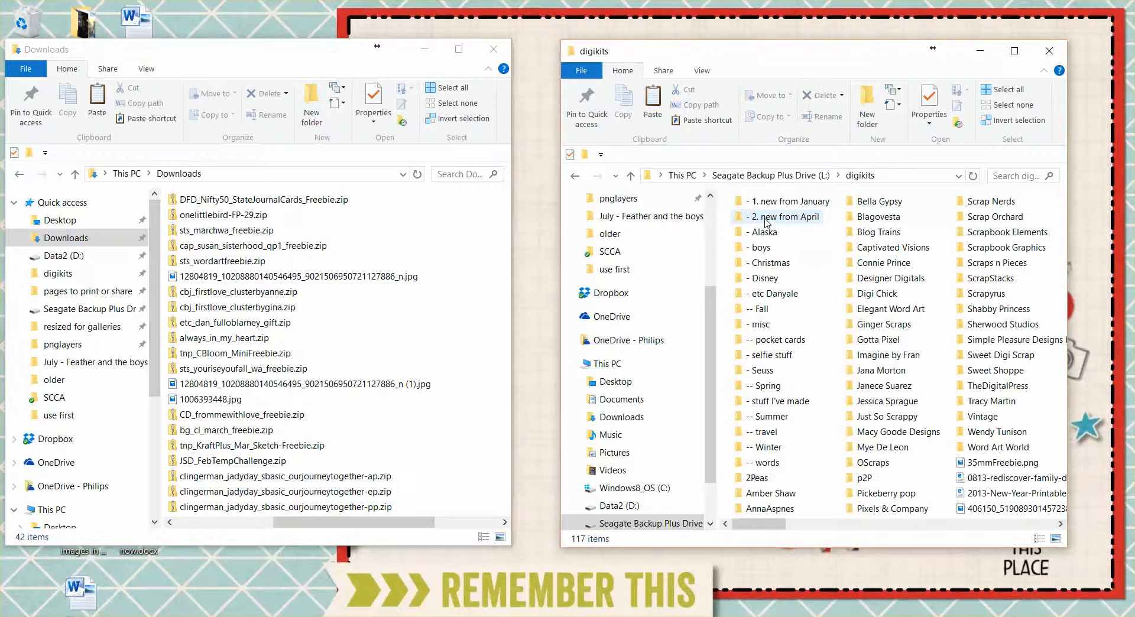
{"action": "double_click", "coordinate": [796, 202]}
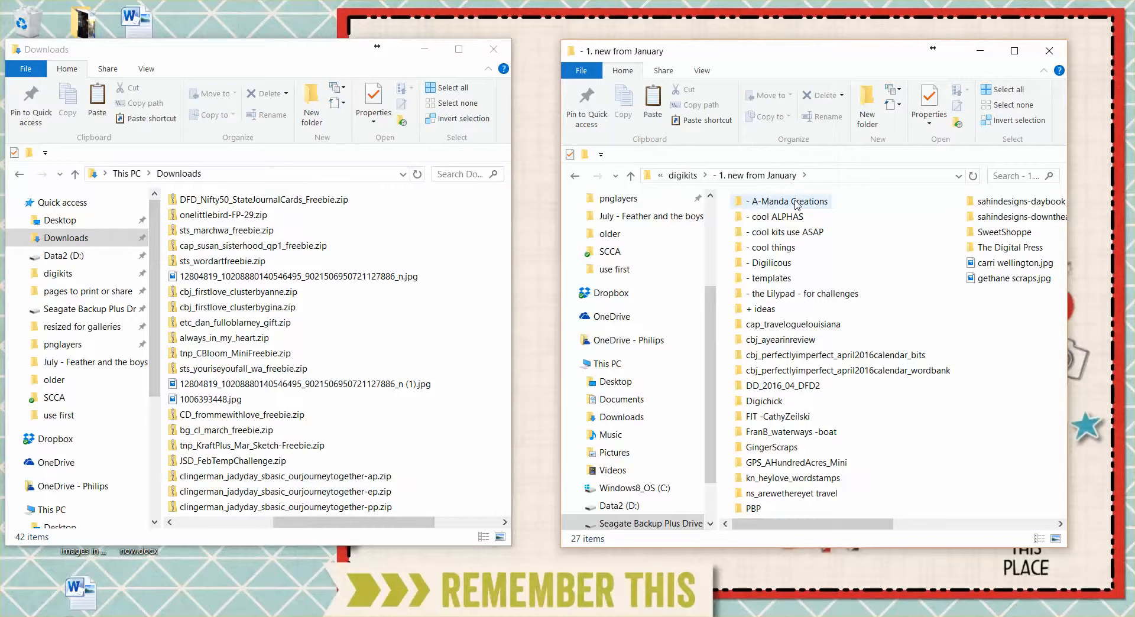
Look through the kit folders inside SweetShoppe and return to the "- 1. new from January" folder
{"action": "left_click", "coordinate": [982, 237]}
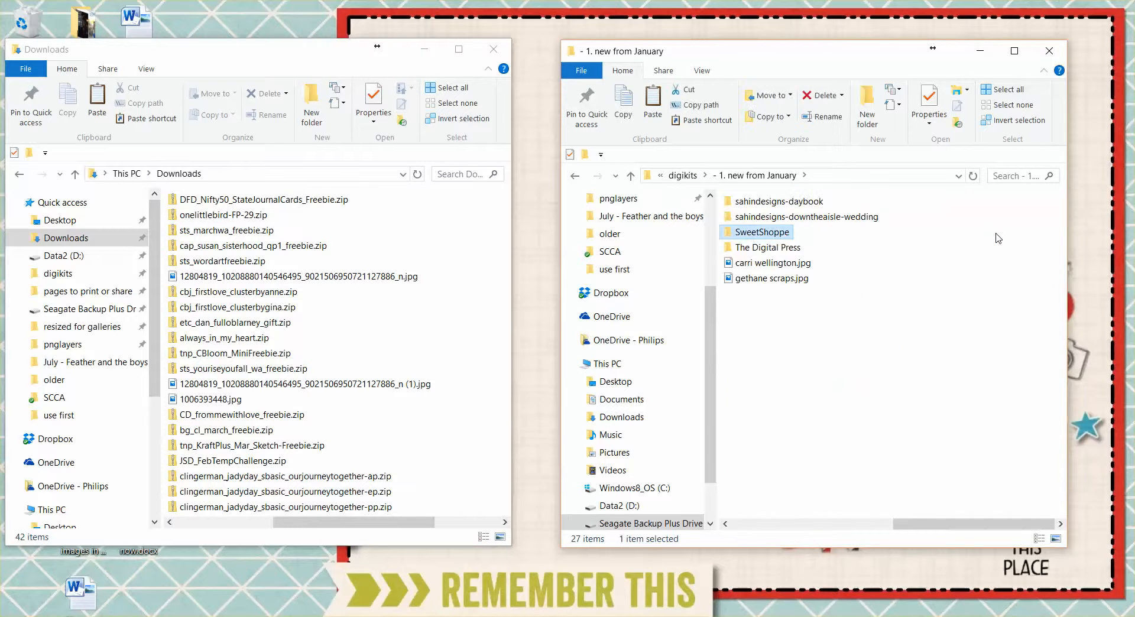
{"action": "double_click", "coordinate": [779, 236]}
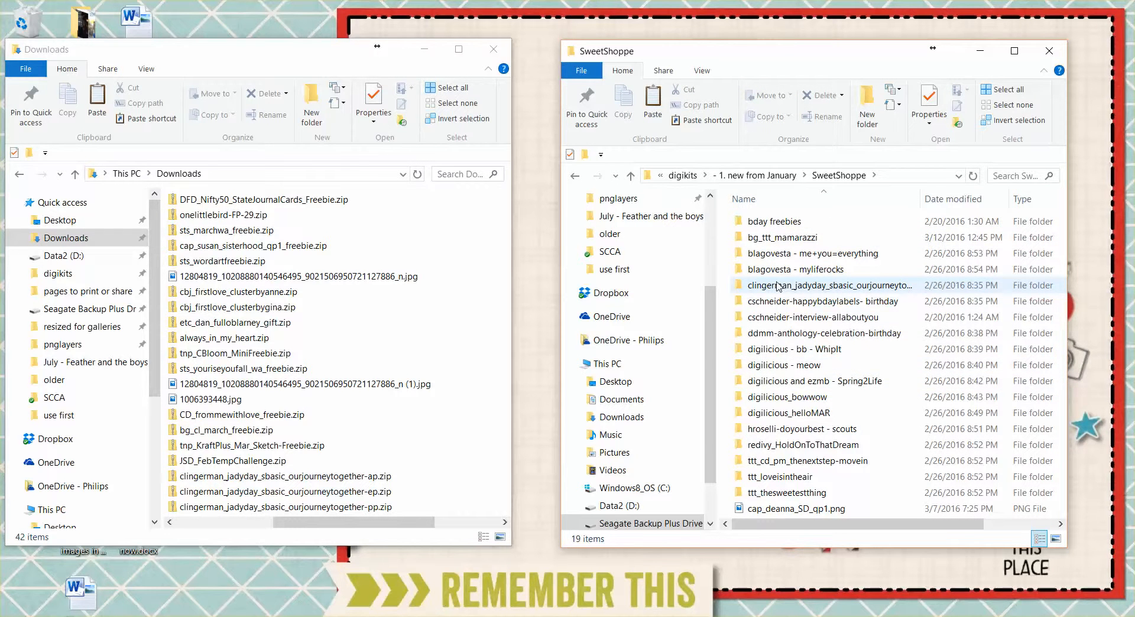
{"action": "mouse_move", "coordinate": [780, 287]}
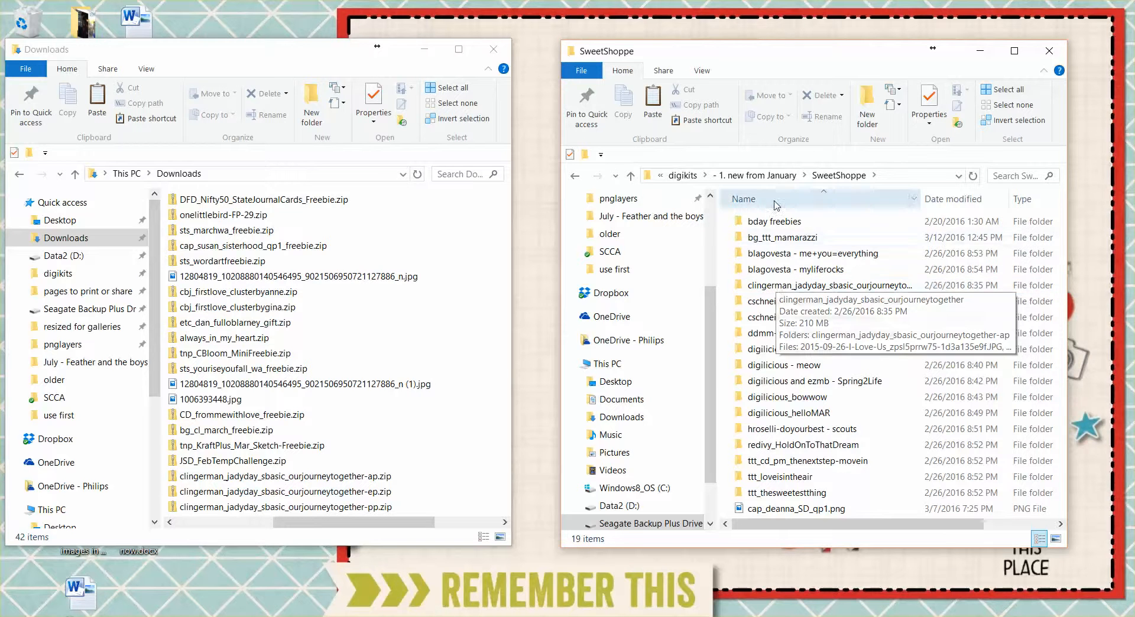
{"action": "left_click", "coordinate": [763, 175]}
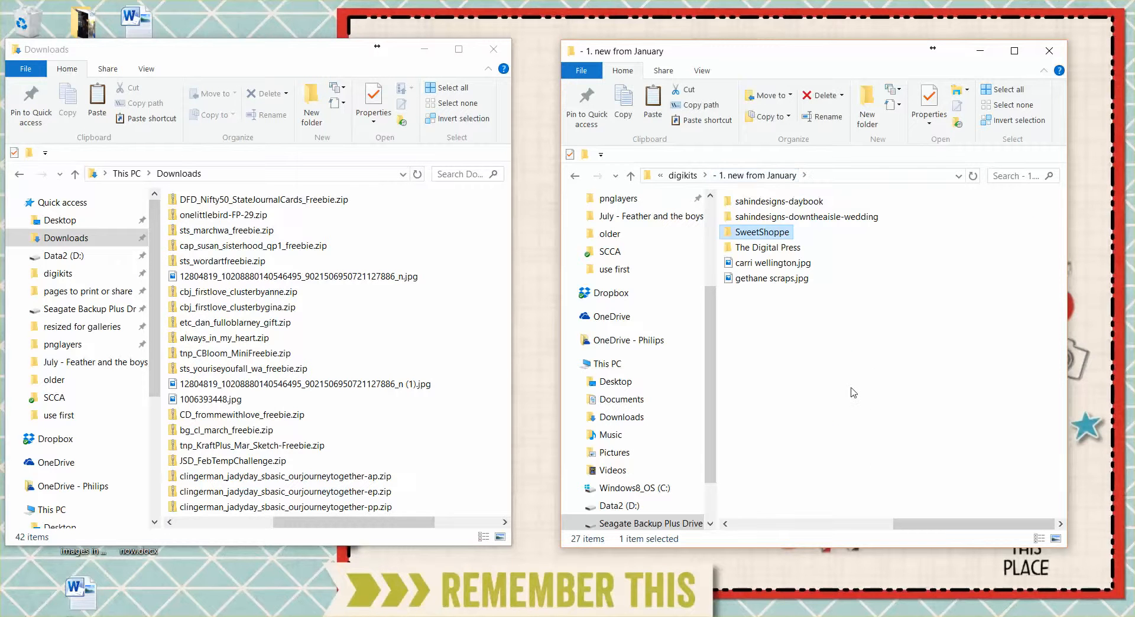
{"action": "scroll", "coordinate": [854, 392], "scroll_direction": "up", "scroll_amount": 3}
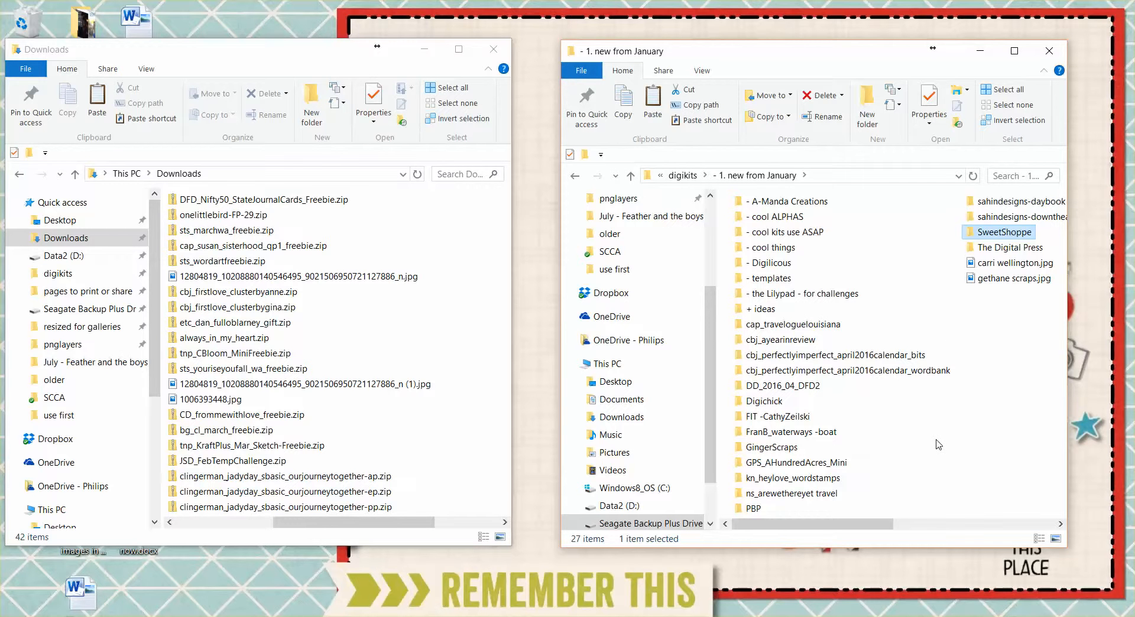
Copy the folder inside clingerman_jadyday_sbasic_ourjourneytogether-ep.zip from Downloads into the "- 1. new from January" folder
{"action": "double_click", "coordinate": [350, 493]}
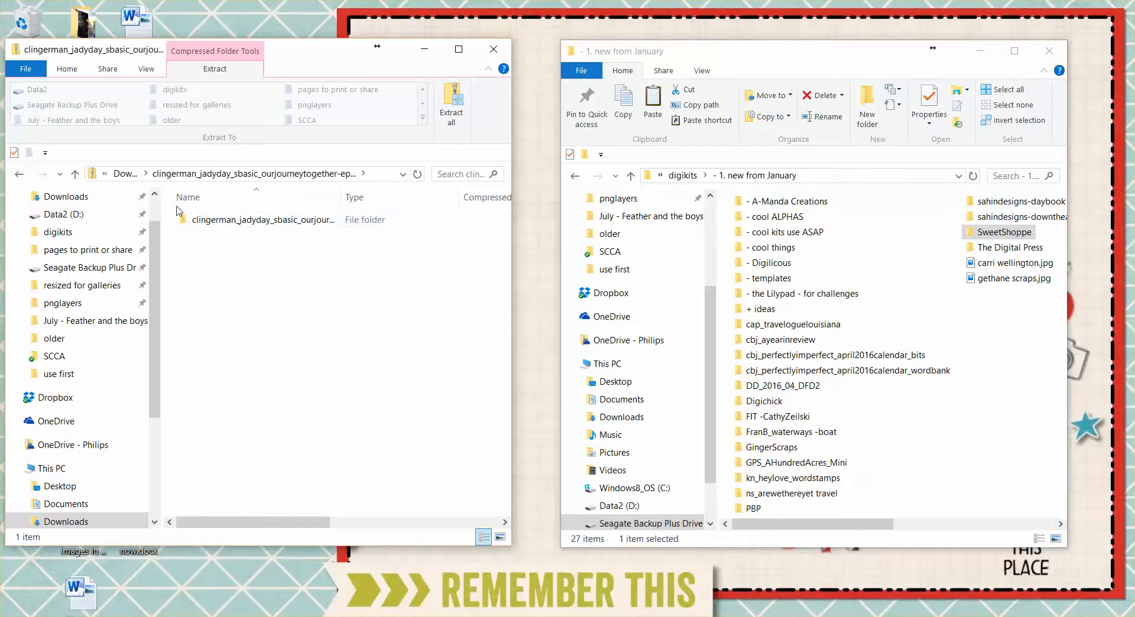
{"action": "double_click", "coordinate": [232, 222]}
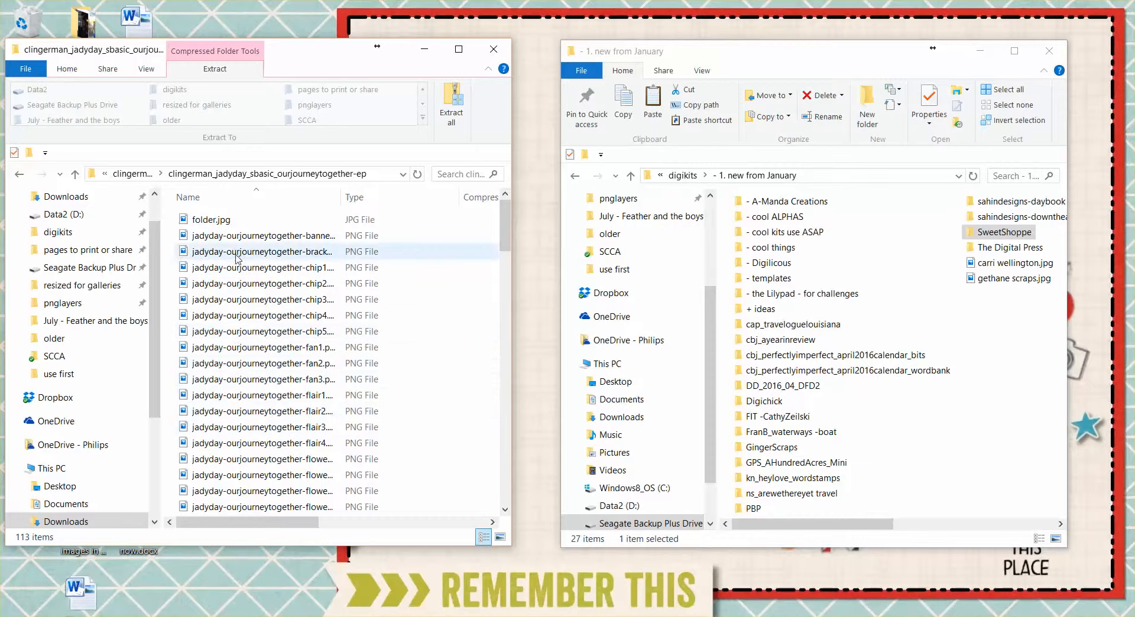
{"action": "left_click", "coordinate": [143, 175]}
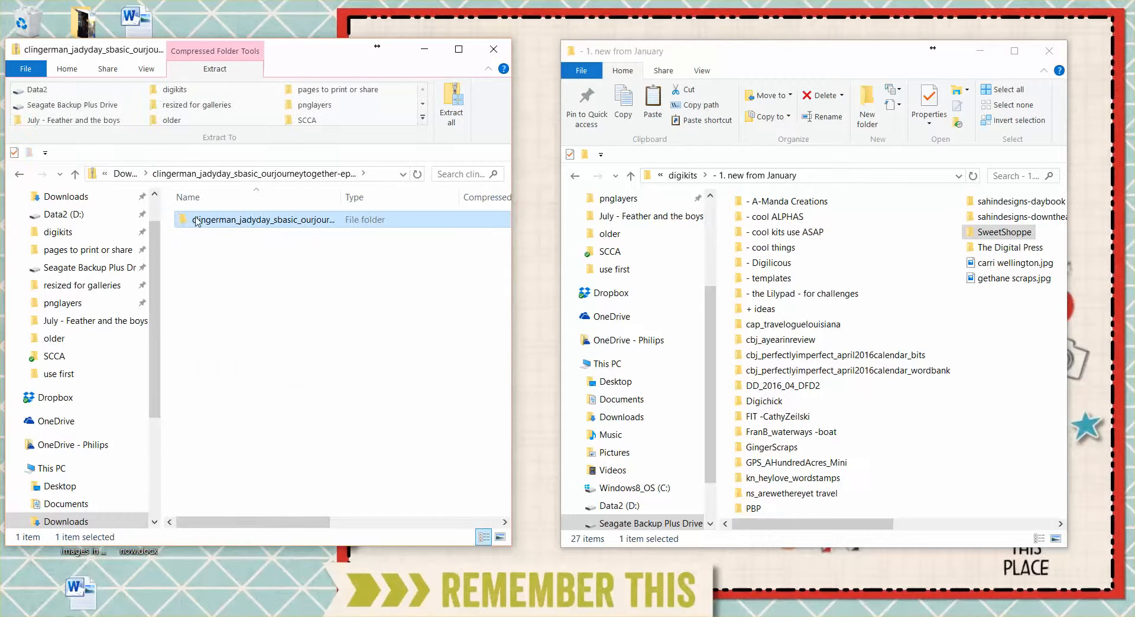
{"action": "left_click_drag", "start_coordinate": [260, 224], "coordinate": [985, 436]}
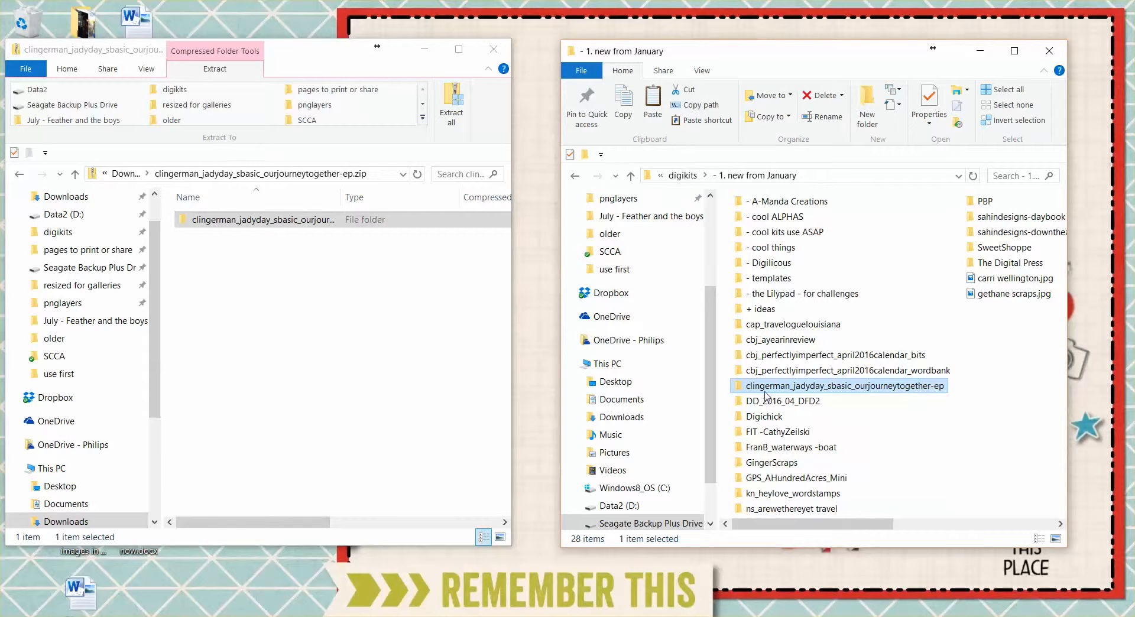
Rename the copied kit folder as clingerman_jadyday_sbasic_ourjourneytogether, dropping the "-ep" ending
{"action": "left_click", "coordinate": [945, 387]}
{"action": "left_click", "coordinate": [946, 386]}
{"action": "key", "text": "BackSpace"}
{"action": "key", "text": "BackSpace"}
{"action": "key", "text": "BackSpace"}
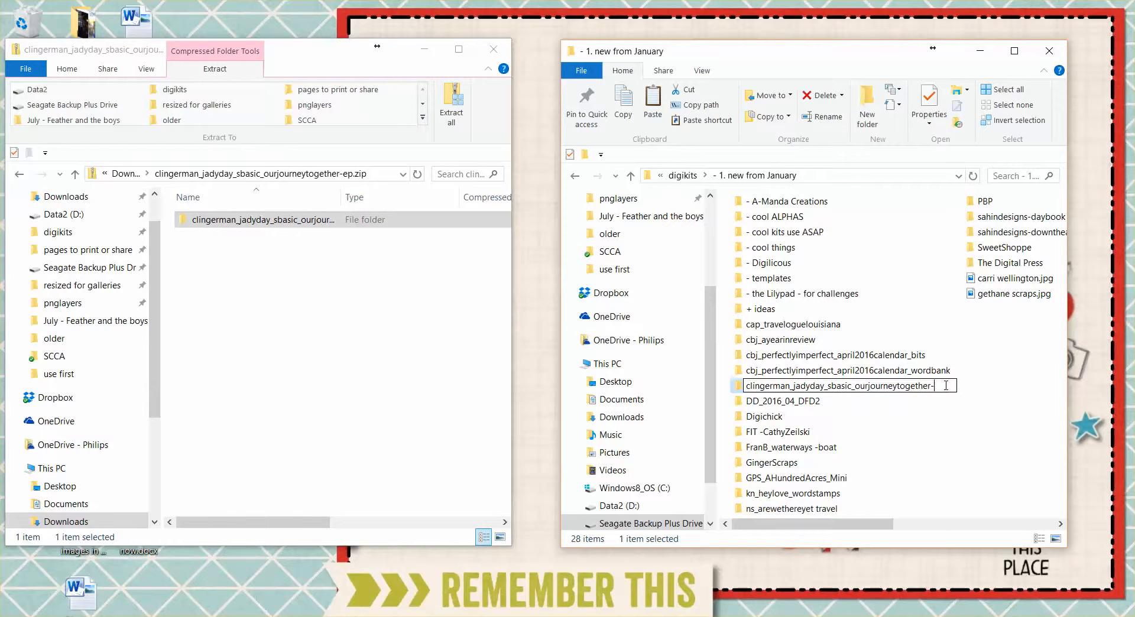
{"action": "key", "text": "Return"}
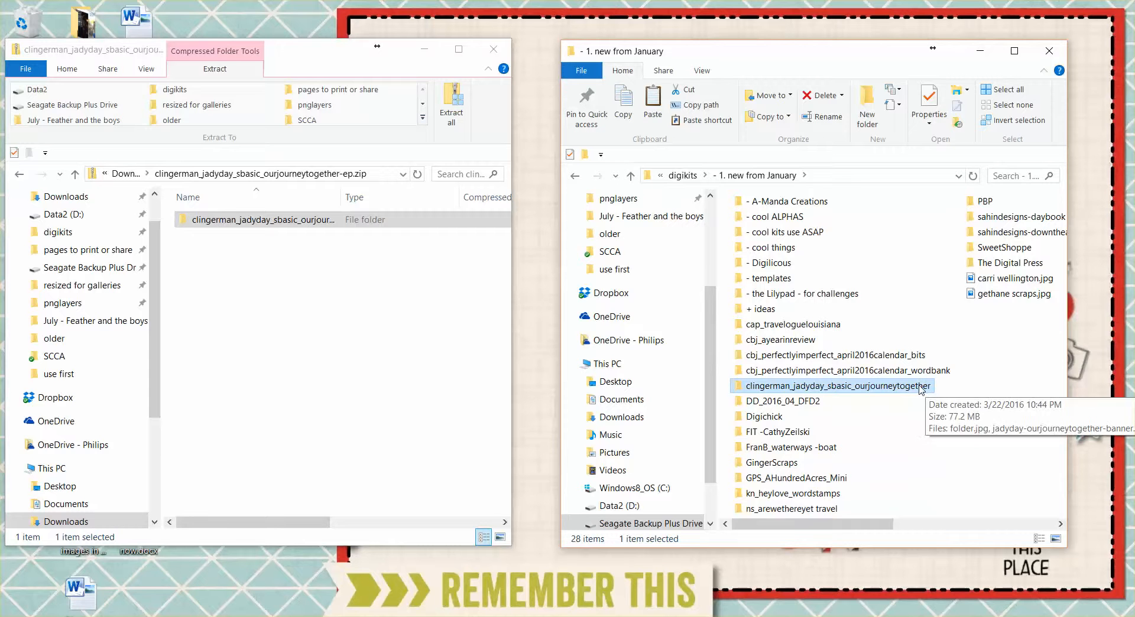
Copy all the files in clingerman_jadyday_sbasic_ourjourneytogether-pp.zip into the clingerman_jadyday_sbasic_ourjourneytogether folder
{"action": "double_click", "coordinate": [926, 388]}
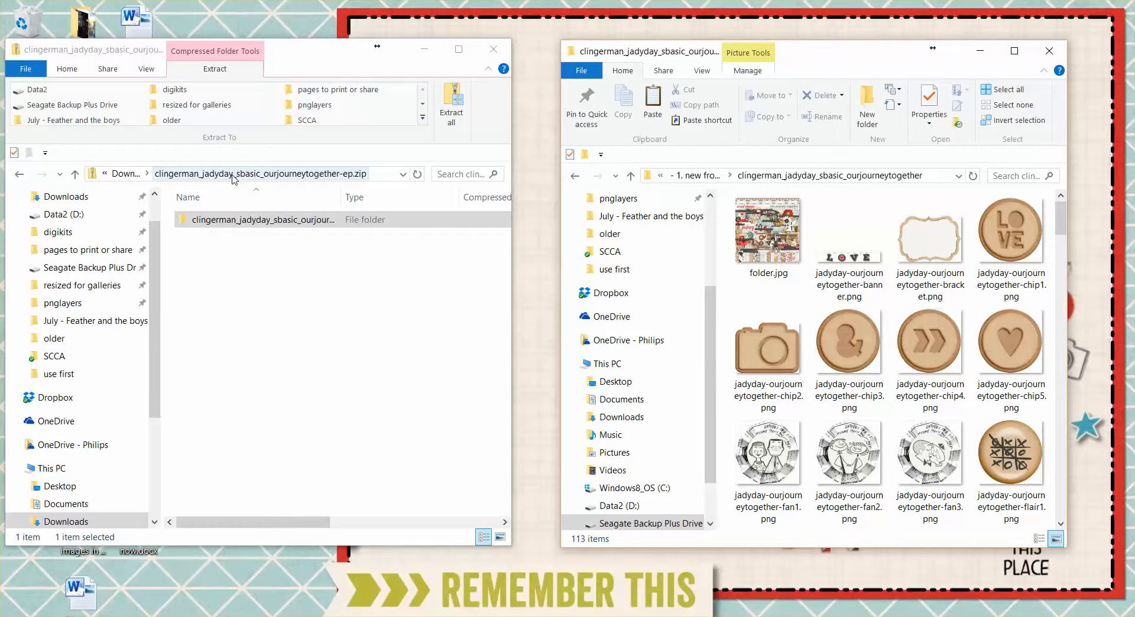
{"action": "left_click", "coordinate": [125, 173]}
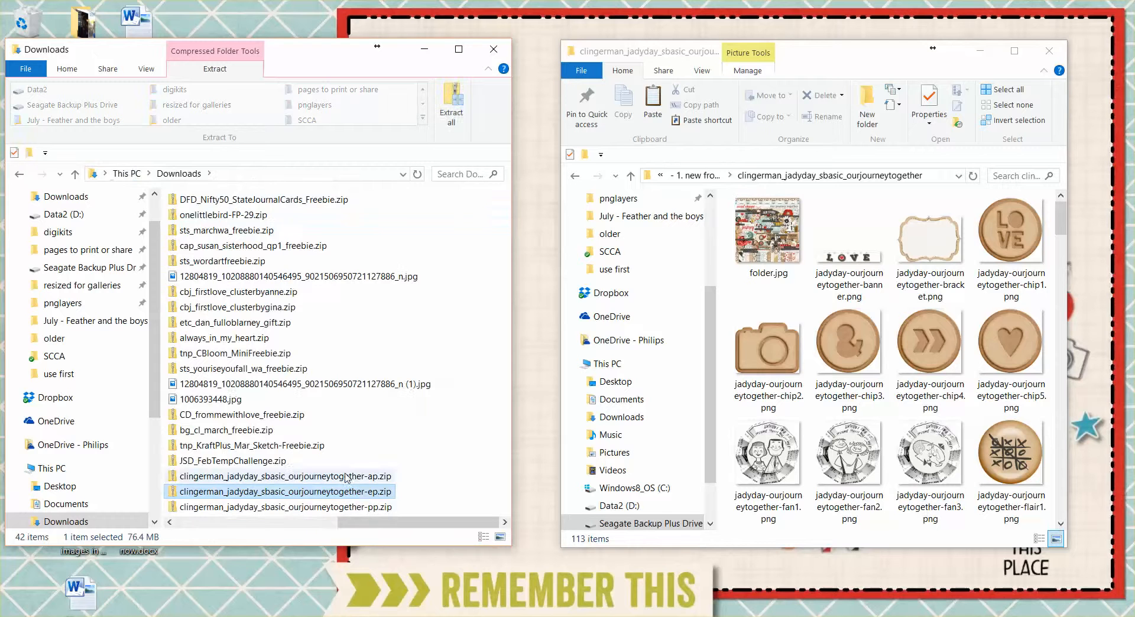
{"action": "left_click", "coordinate": [357, 509]}
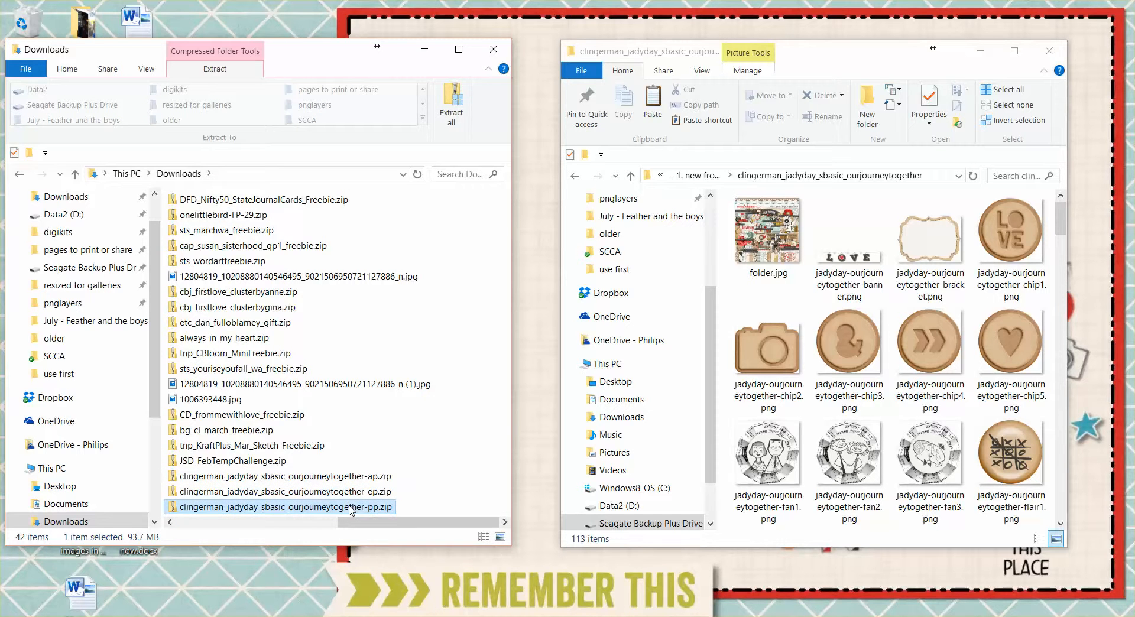
{"action": "double_click", "coordinate": [353, 509]}
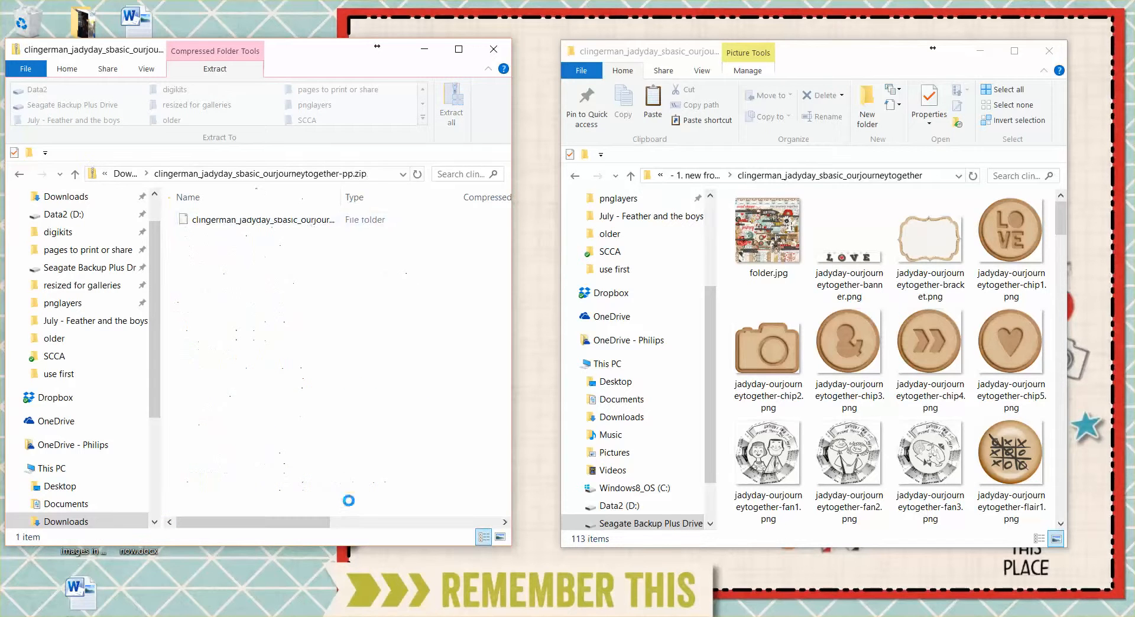
{"action": "double_click", "coordinate": [286, 221]}
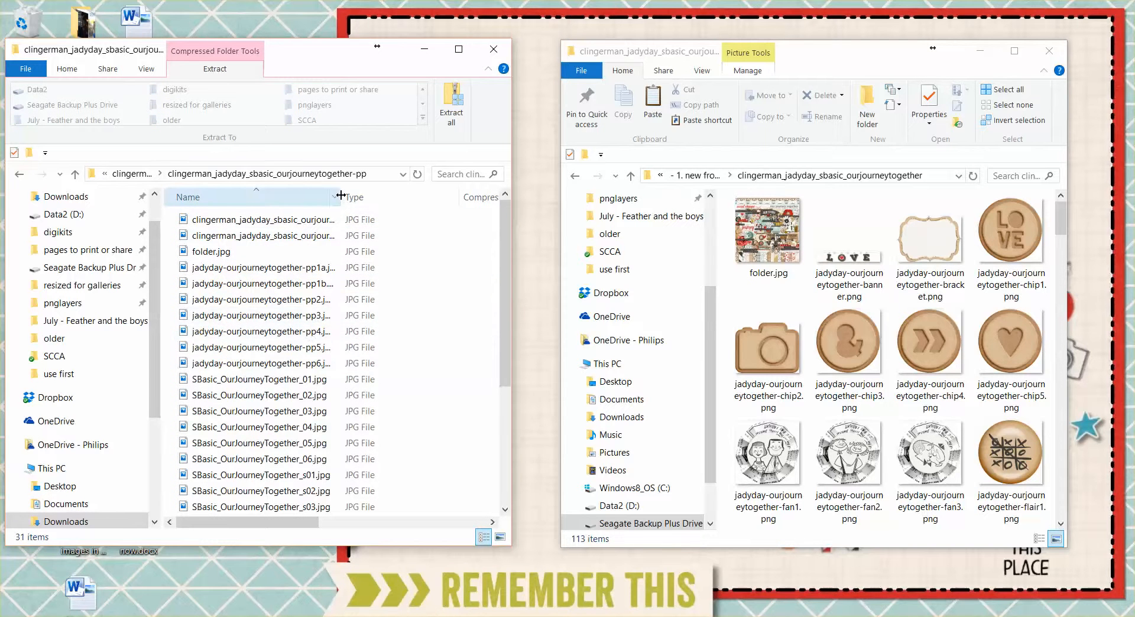
{"action": "left_click_drag", "start_coordinate": [341, 197], "coordinate": [456, 198]}
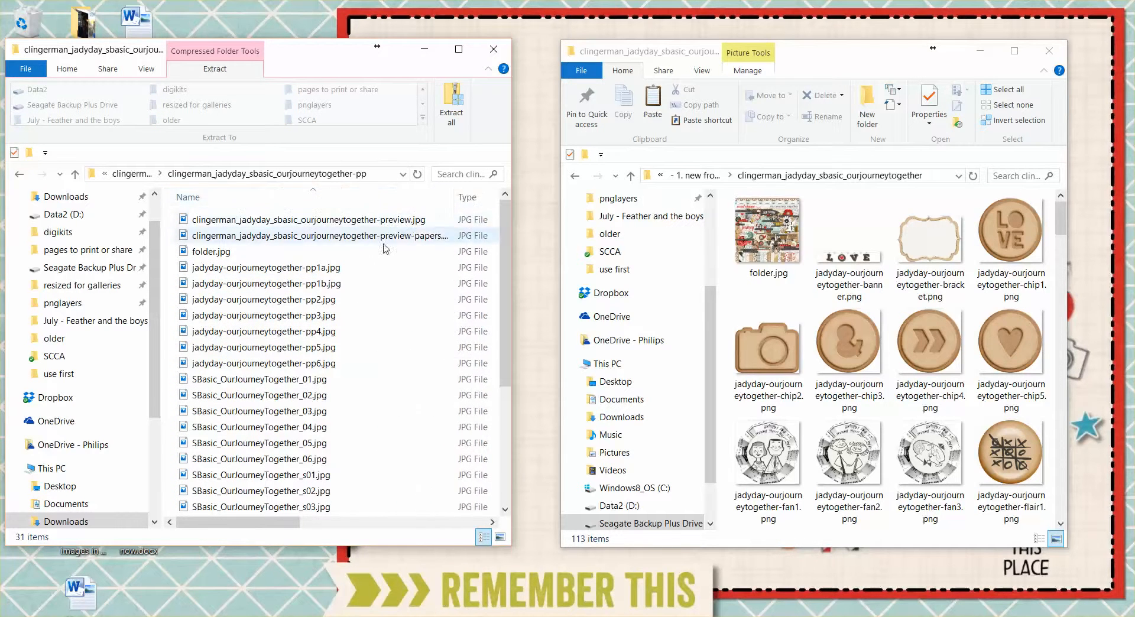
{"action": "left_click", "coordinate": [260, 272]}
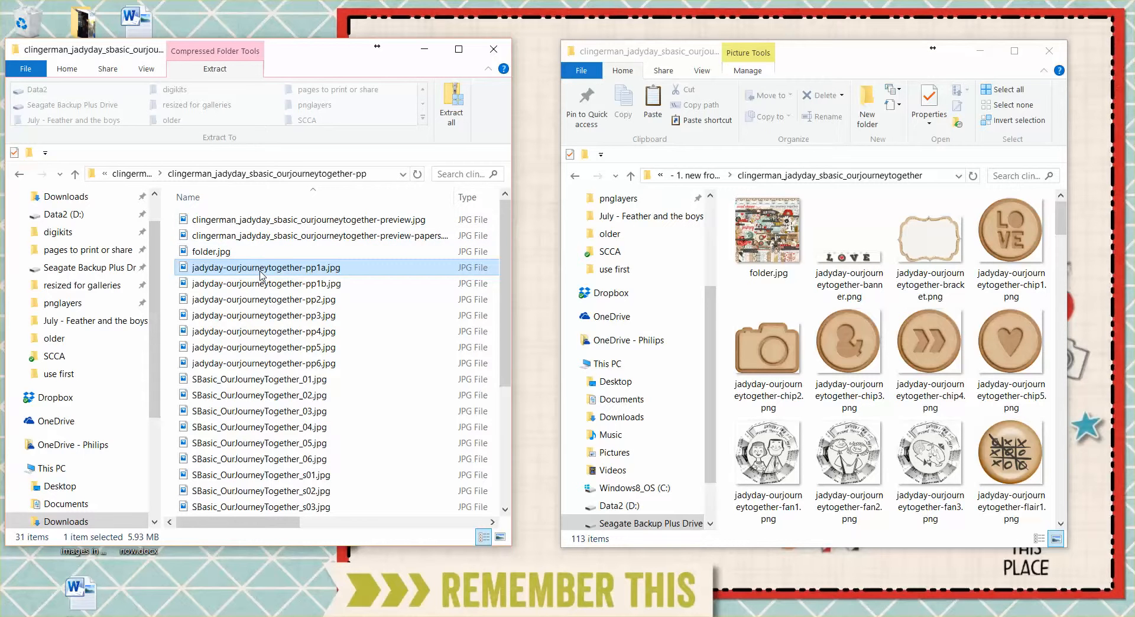
{"action": "key", "text": "ctrl+a"}
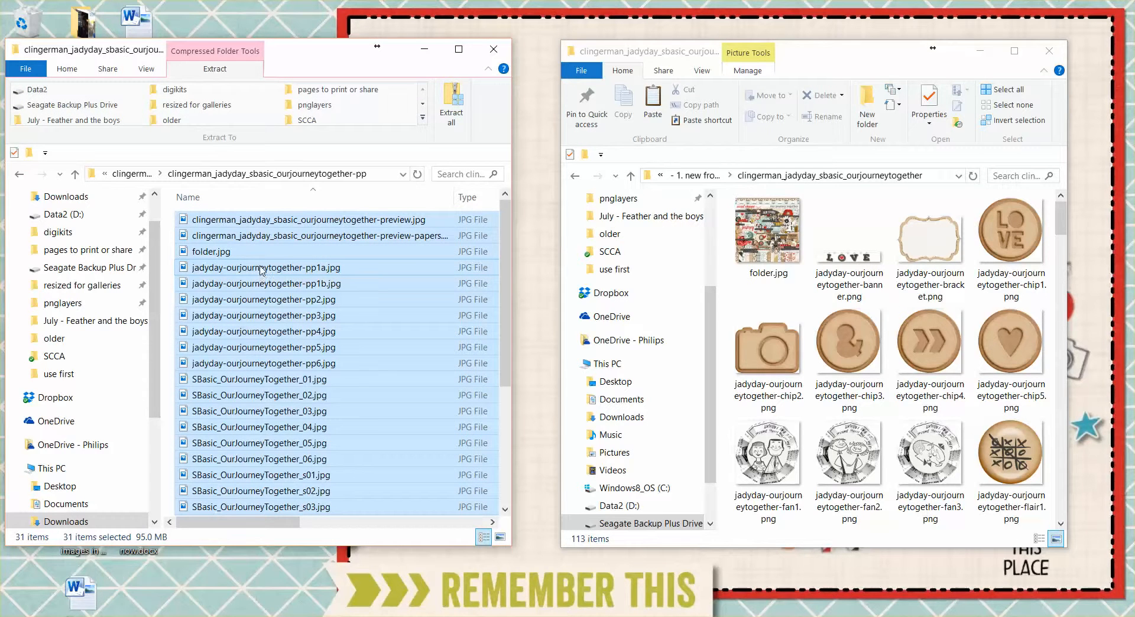
{"action": "left_click_drag", "start_coordinate": [261, 271], "coordinate": [903, 391]}
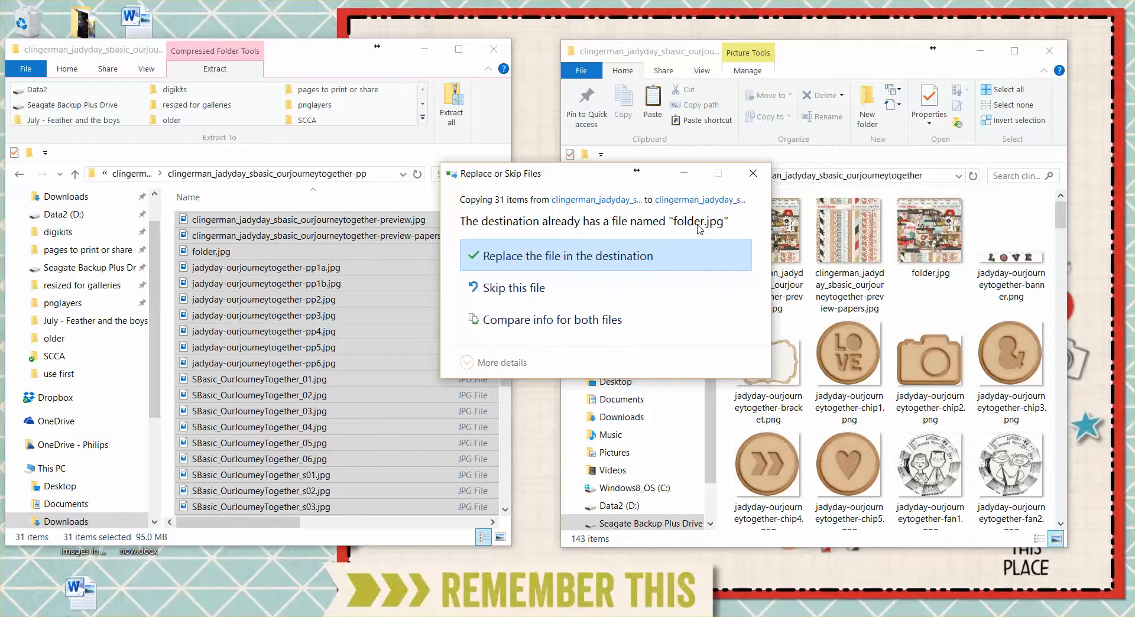
Resolve the folder.jpg conflict by comparing both files and keeping the one already in the destination folder
{"action": "left_click", "coordinate": [577, 320]}
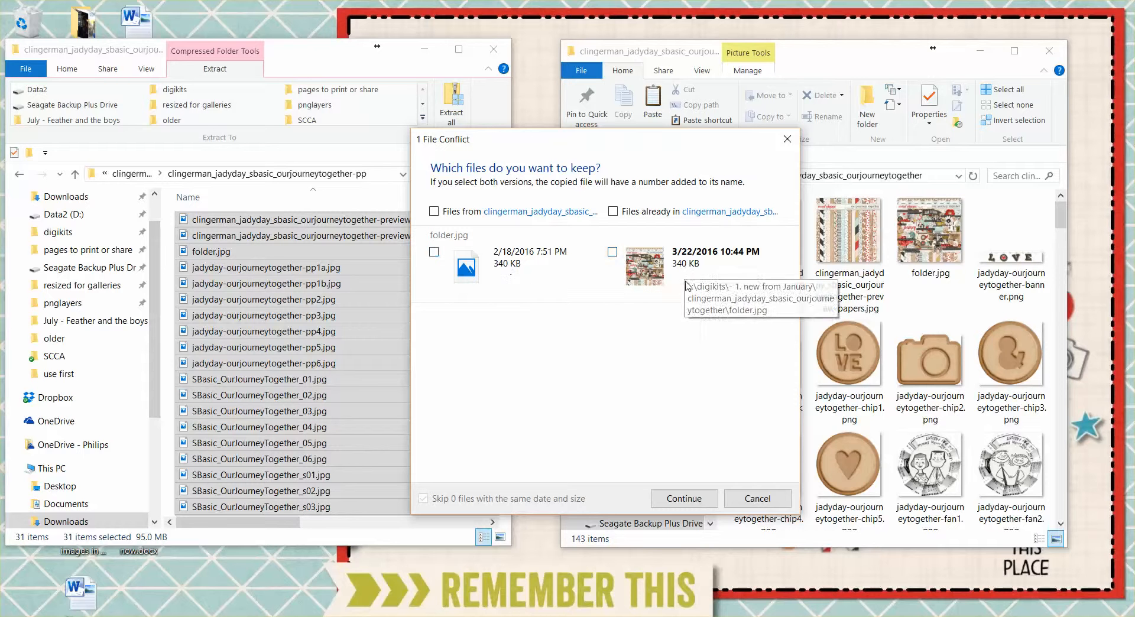
{"action": "left_click", "coordinate": [613, 211]}
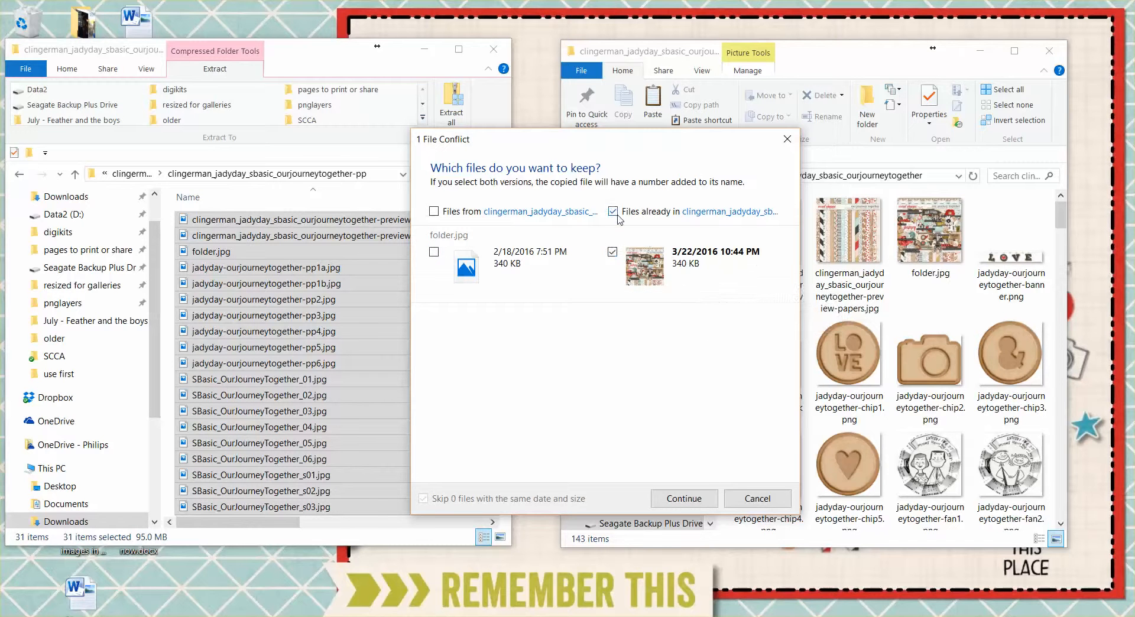
{"action": "left_click", "coordinate": [684, 498]}
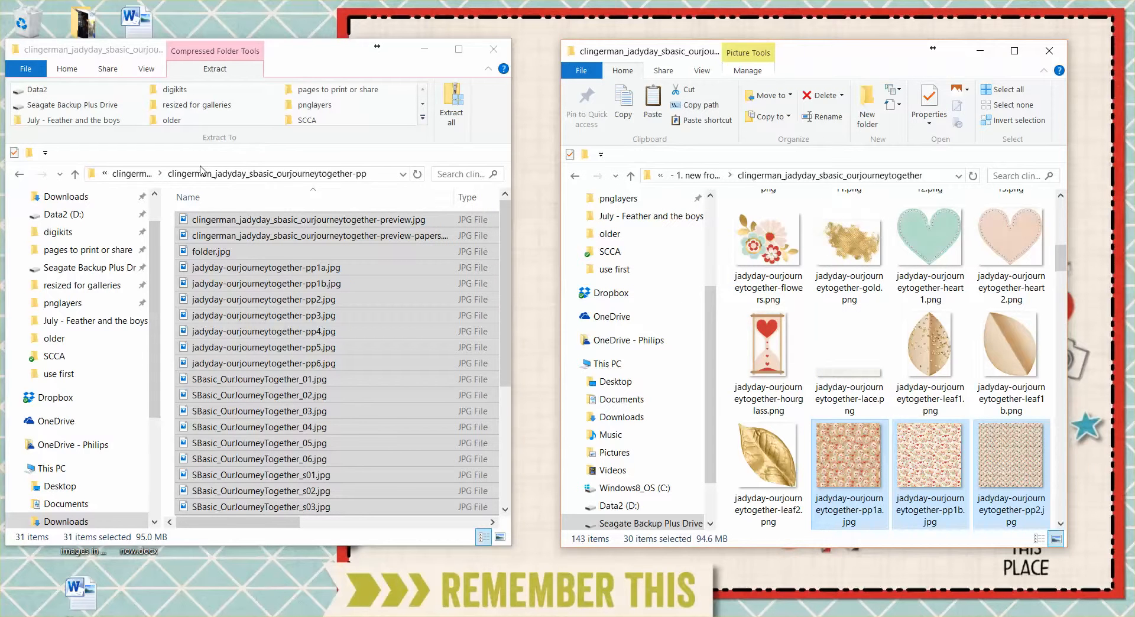
{"action": "left_click", "coordinate": [130, 174]}
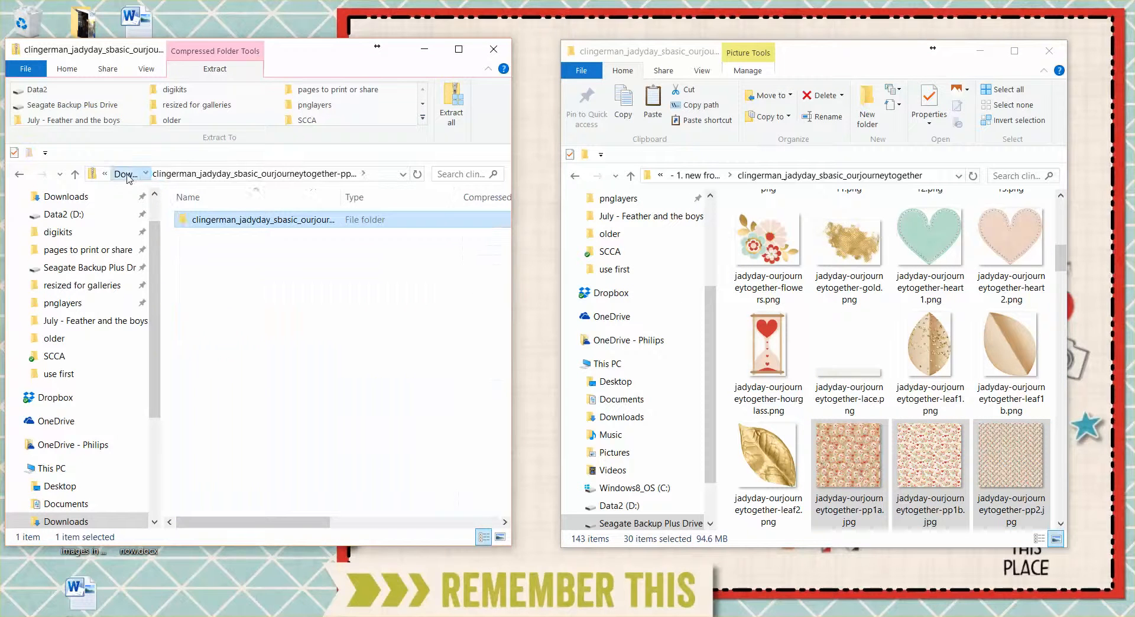
{"action": "left_click", "coordinate": [125, 174]}
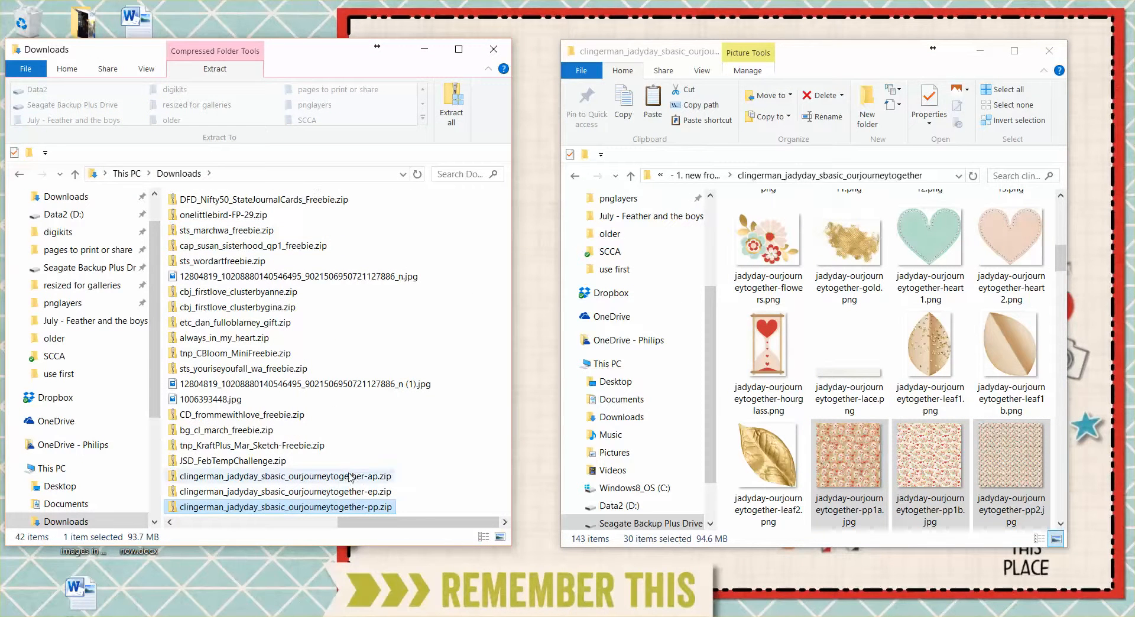
{"action": "double_click", "coordinate": [346, 478]}
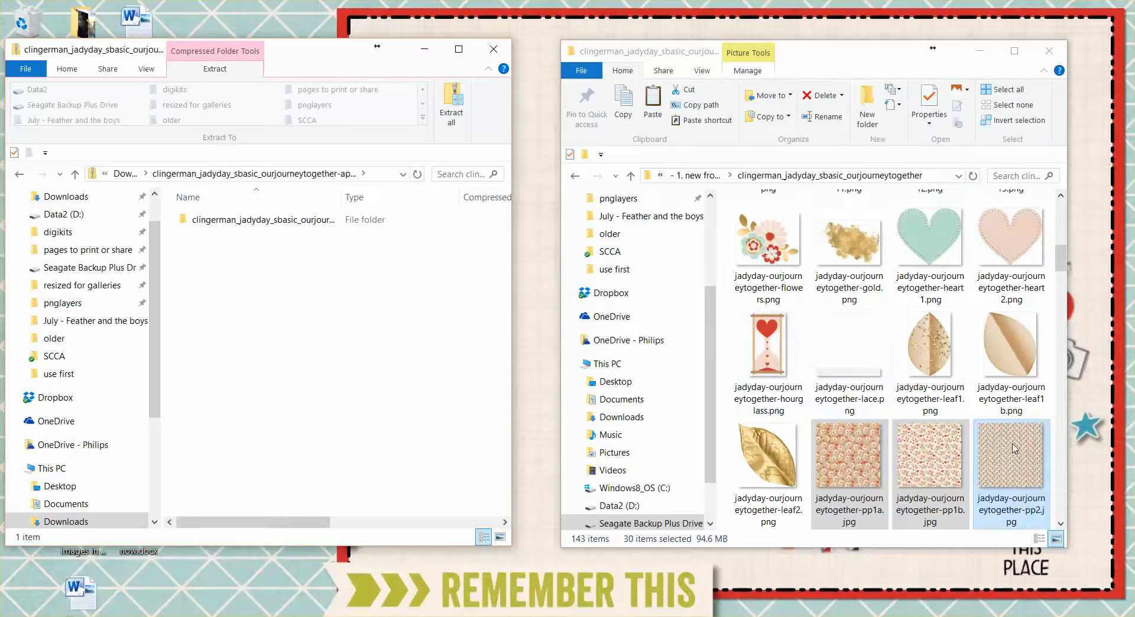
{"action": "left_click_drag", "start_coordinate": [1062, 259], "coordinate": [1063, 214]}
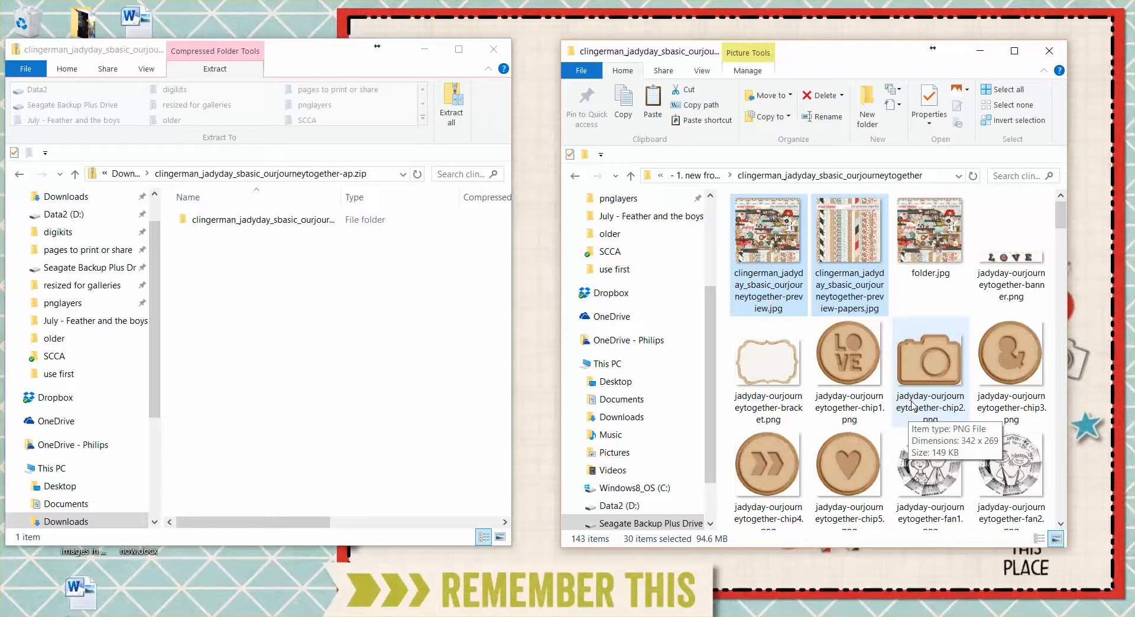
{"action": "double_click", "coordinate": [269, 221]}
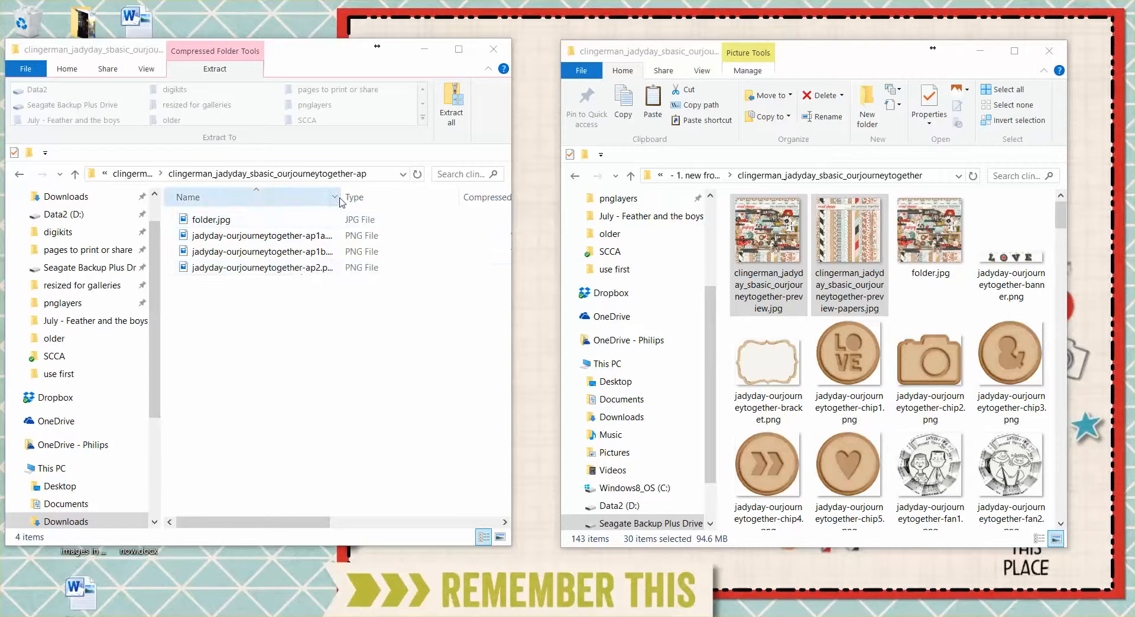
Preview the alphabet image jadyday-ourjourneytogether-ap1a.png, close it and go back to the top level of the zip file
{"action": "left_click", "coordinate": [321, 237]}
{"action": "double_click", "coordinate": [321, 237]}
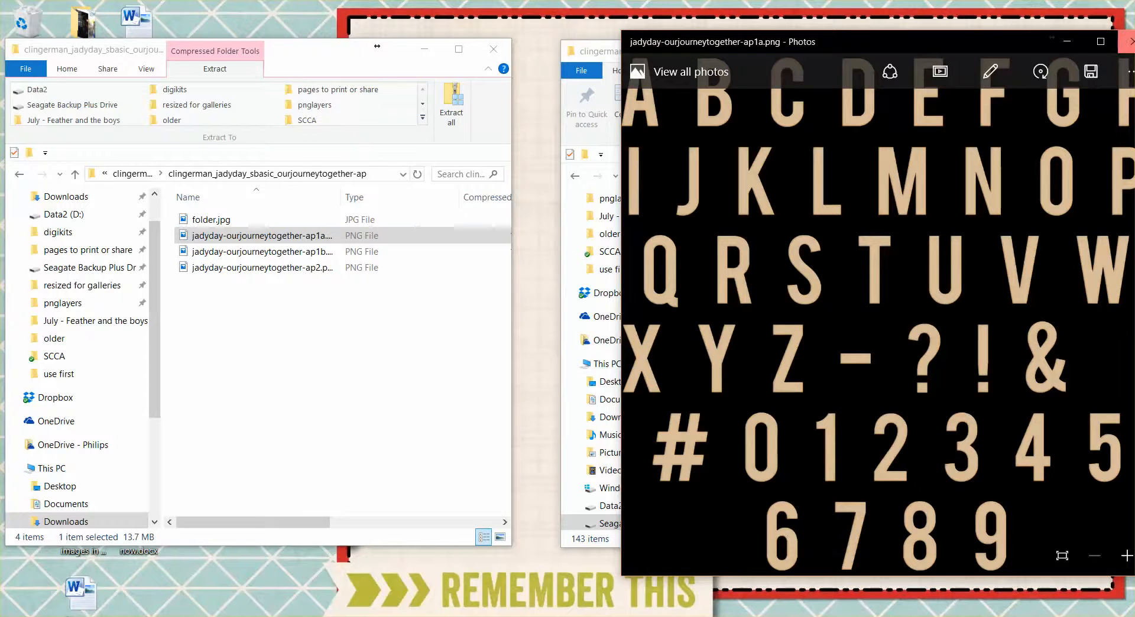
{"action": "left_click", "coordinate": [1130, 42]}
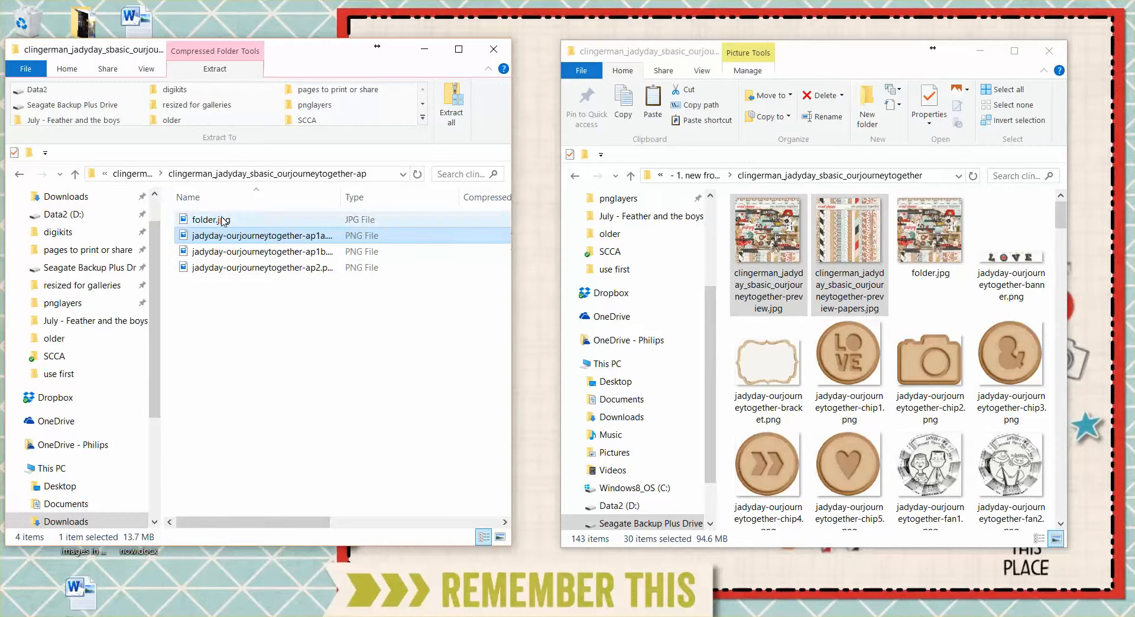
{"action": "left_click", "coordinate": [137, 174]}
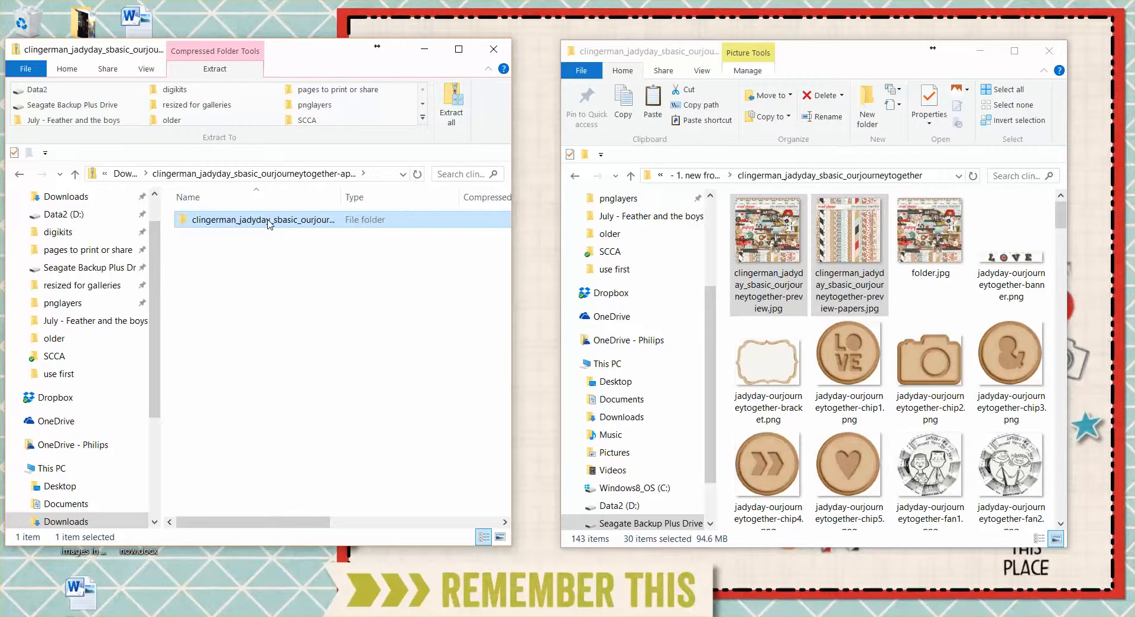
Copy the folder inside clingerman_jadyday_sbasic_ourjourneytogether-ap.zip into the clingerman_jadyday_sbasic_ourjourneytogether folder and delete folder.jpg from the copy
{"action": "left_click_drag", "start_coordinate": [269, 224], "coordinate": [875, 358]}
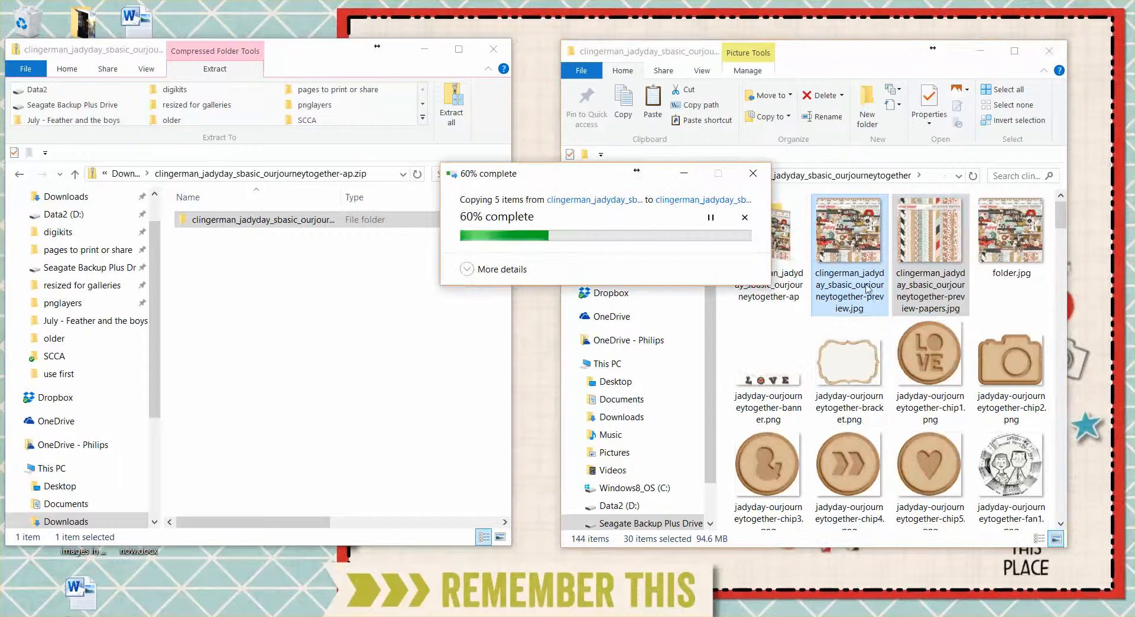
{"action": "double_click", "coordinate": [772, 283]}
{"action": "left_click", "coordinate": [783, 251]}
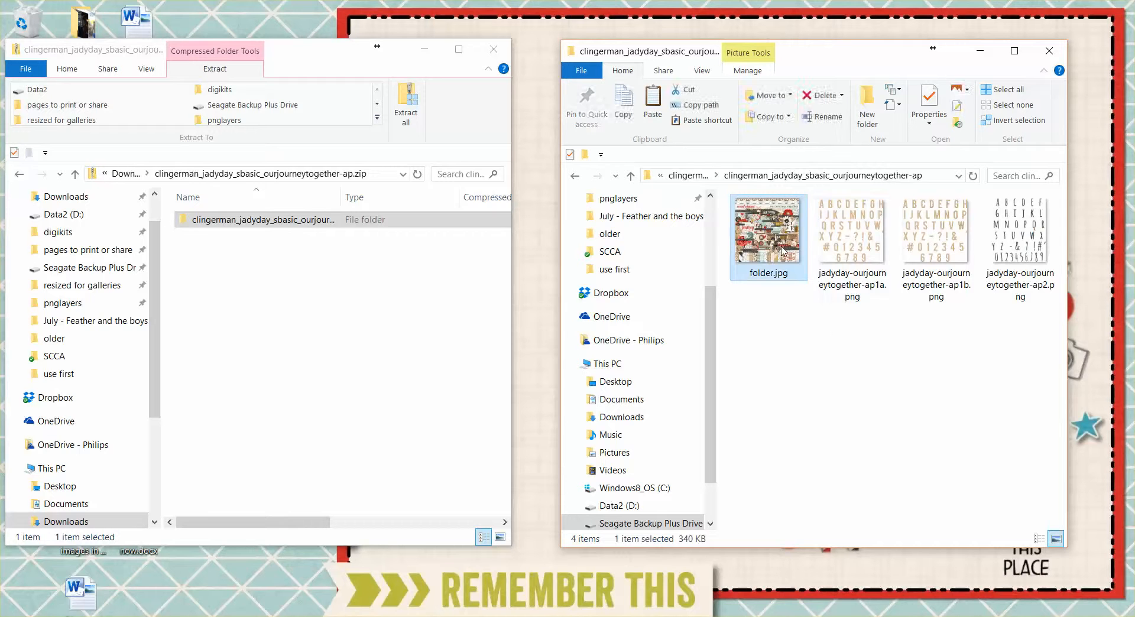
{"action": "key", "text": "Delete"}
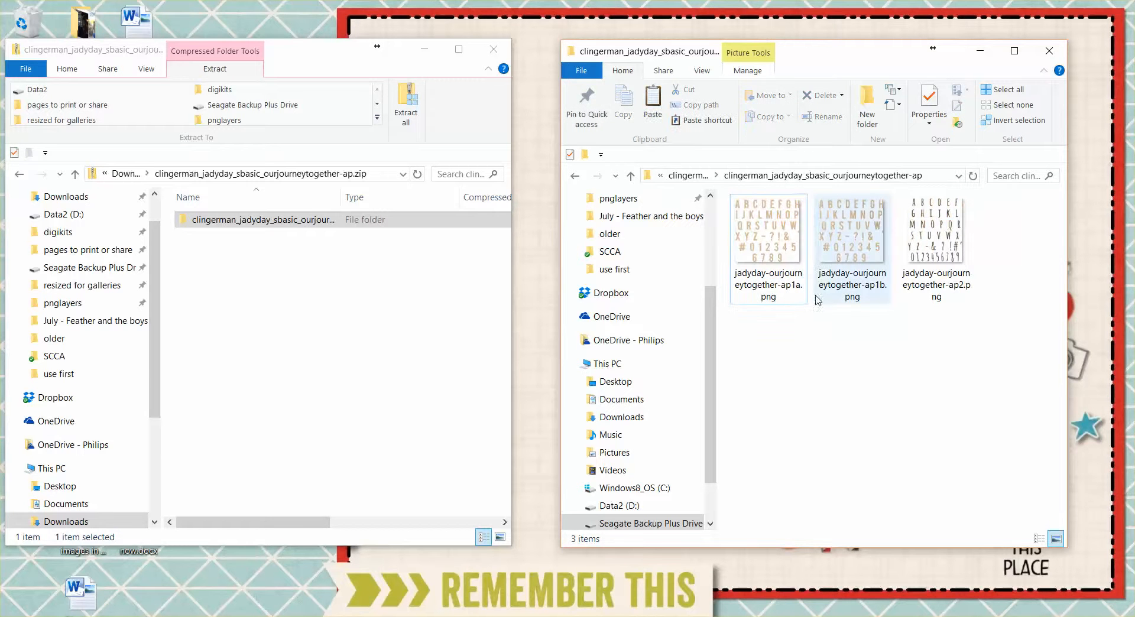
Return to the clingerman_jadyday_sbasic_ourjourneytogether folder and rename the copied alphabet subfolder as alpha
{"action": "left_click", "coordinate": [687, 175]}
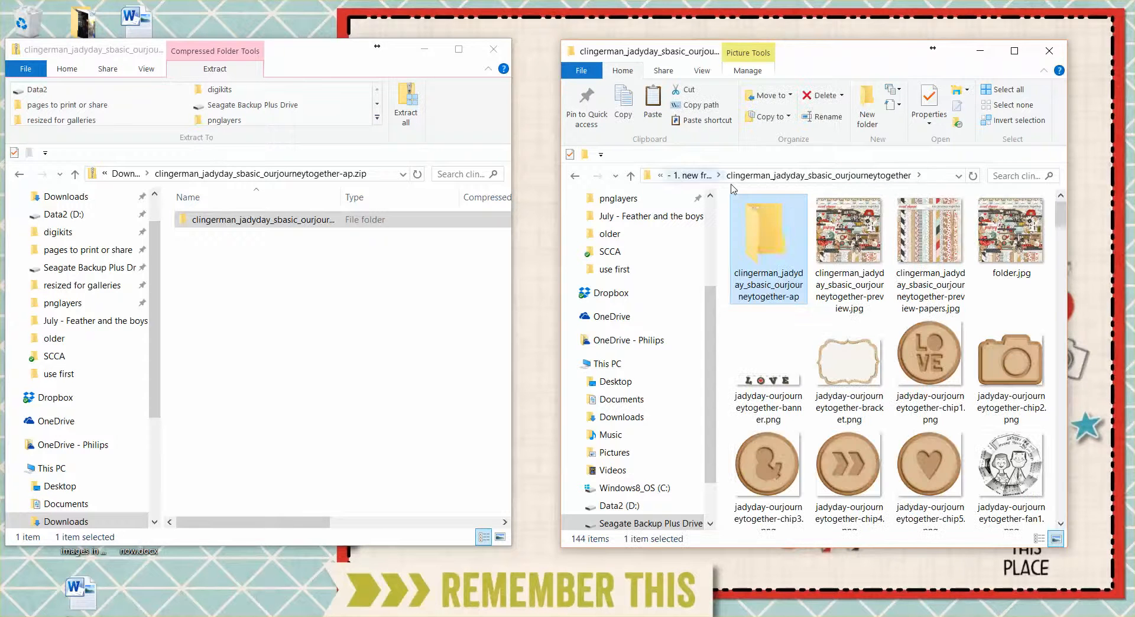
{"action": "left_click", "coordinate": [764, 294]}
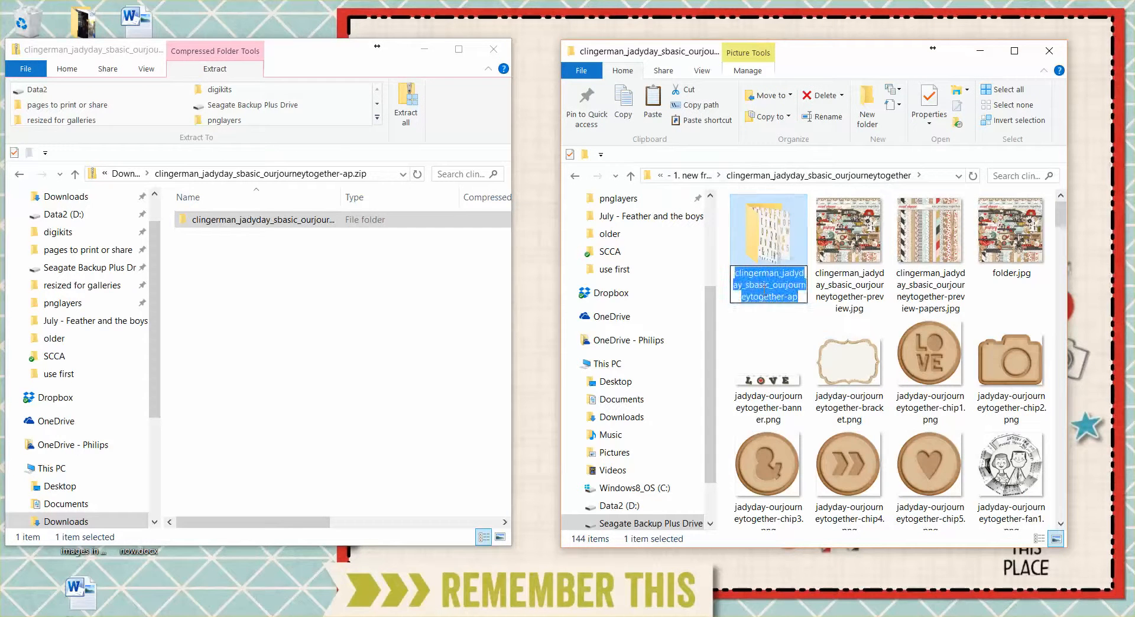
{"action": "type", "text": "alpha"}
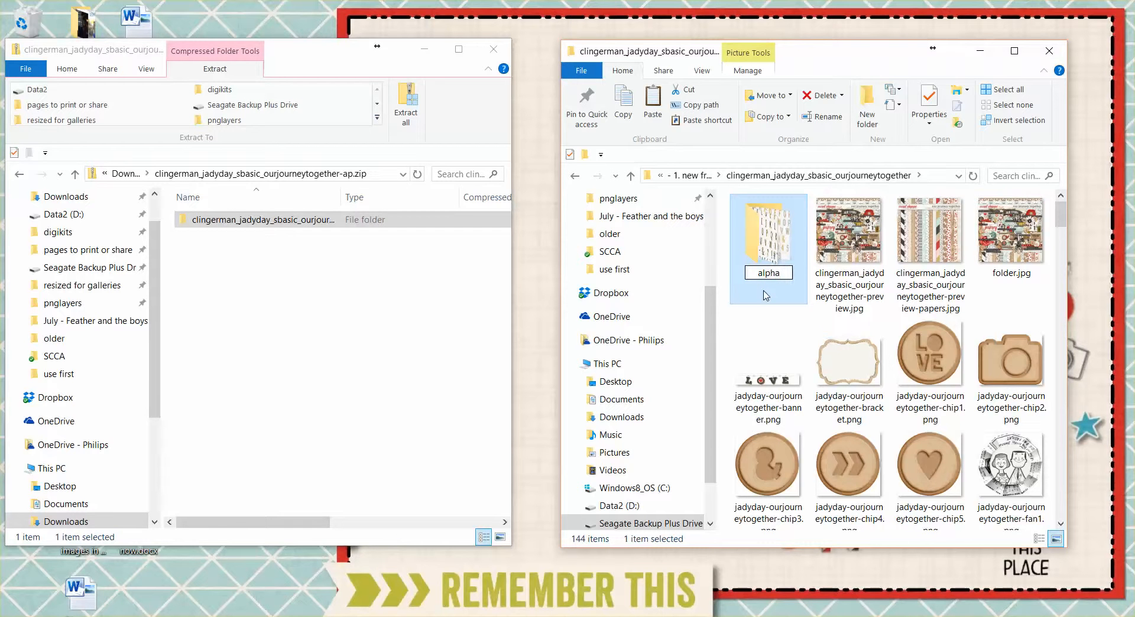
{"action": "key", "text": "Return"}
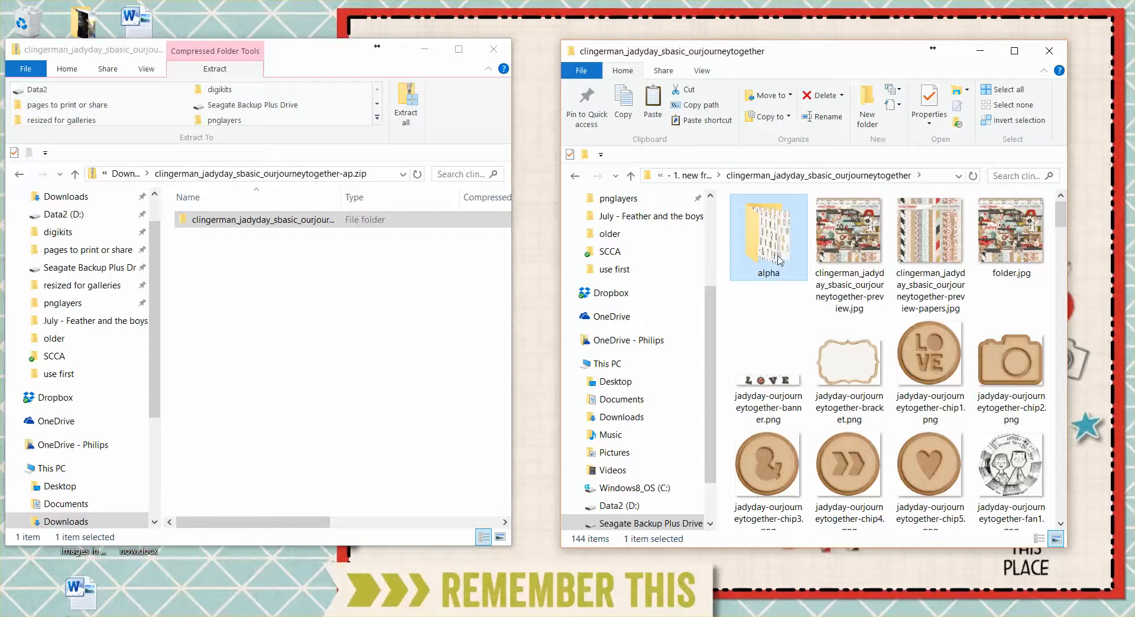
Go back to the "- 1. new from January" folder in digikits and search it for alpha
{"action": "left_click", "coordinate": [693, 175]}
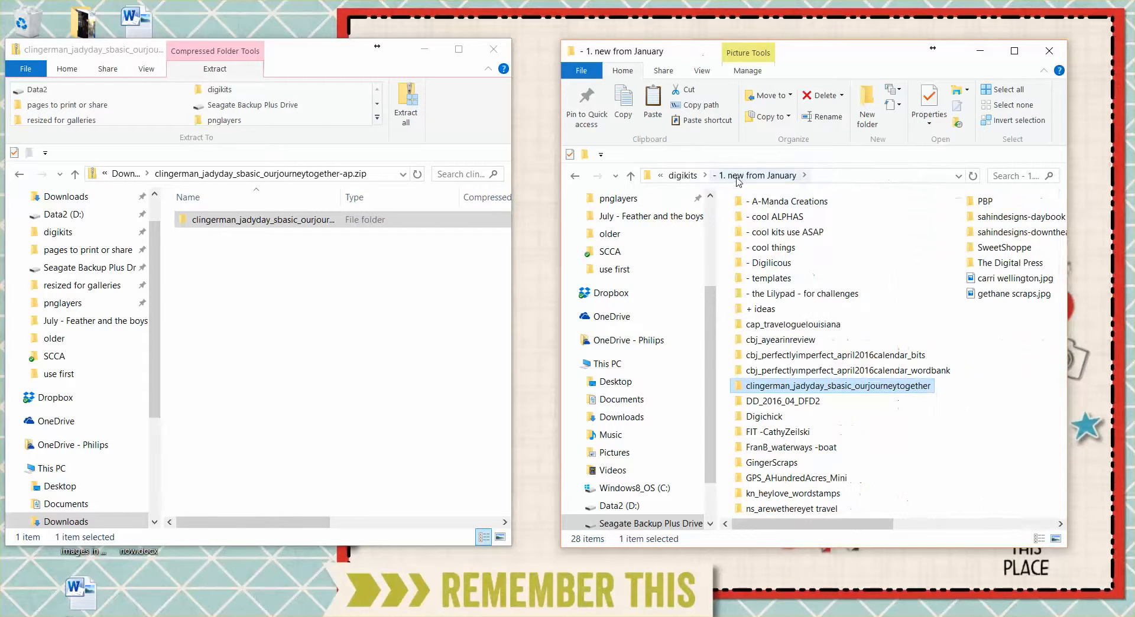
{"action": "left_click", "coordinate": [695, 176]}
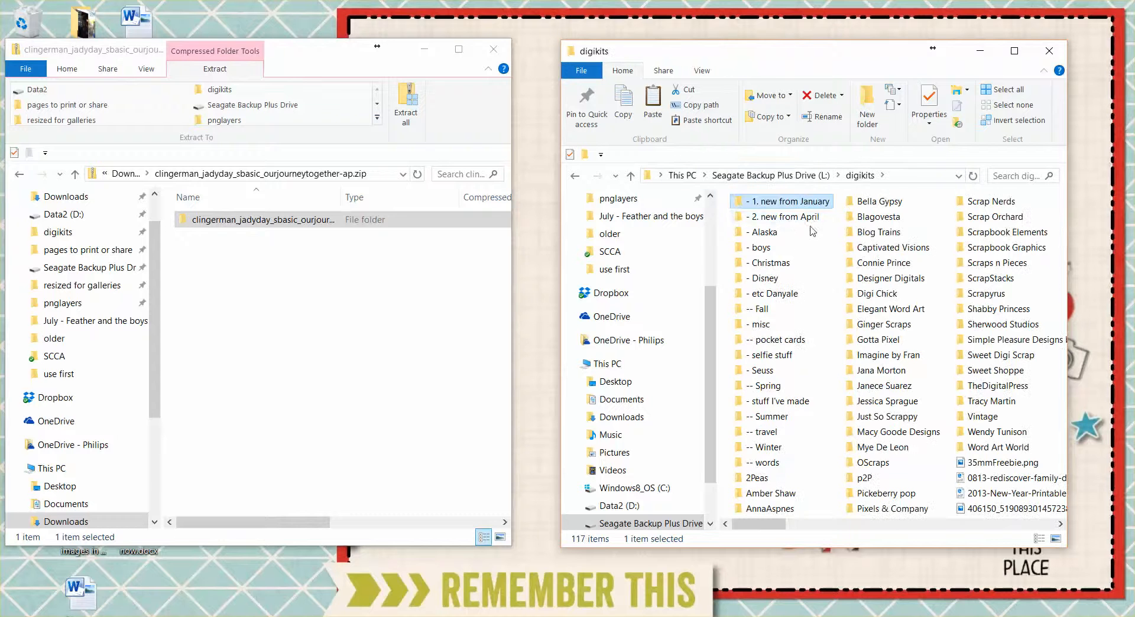
{"action": "double_click", "coordinate": [813, 204]}
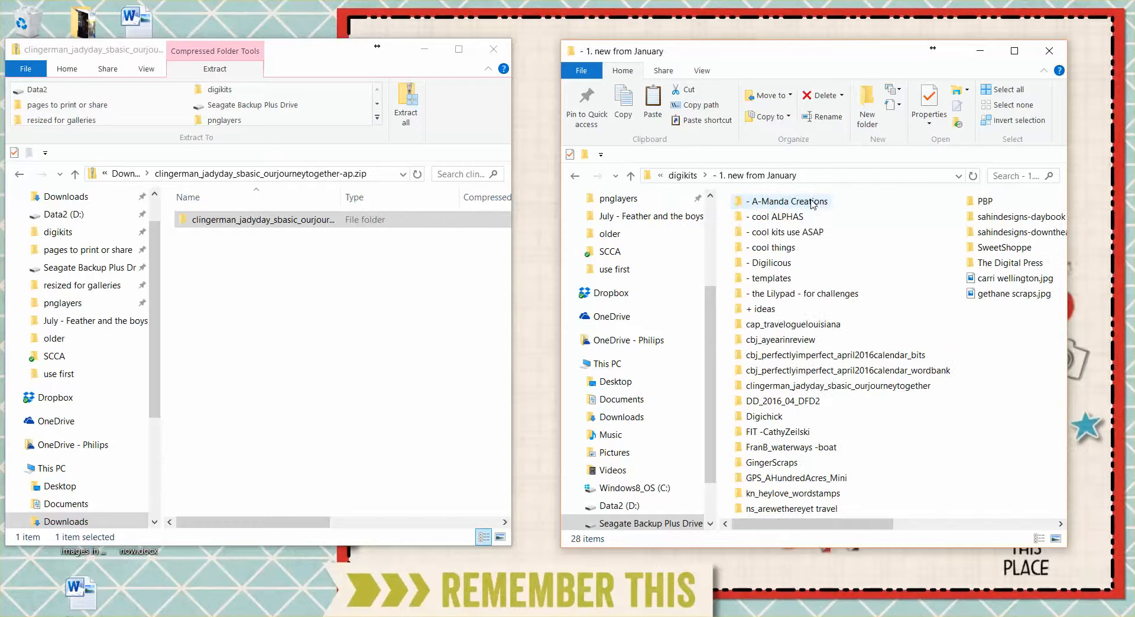
{"action": "left_click", "coordinate": [1020, 174]}
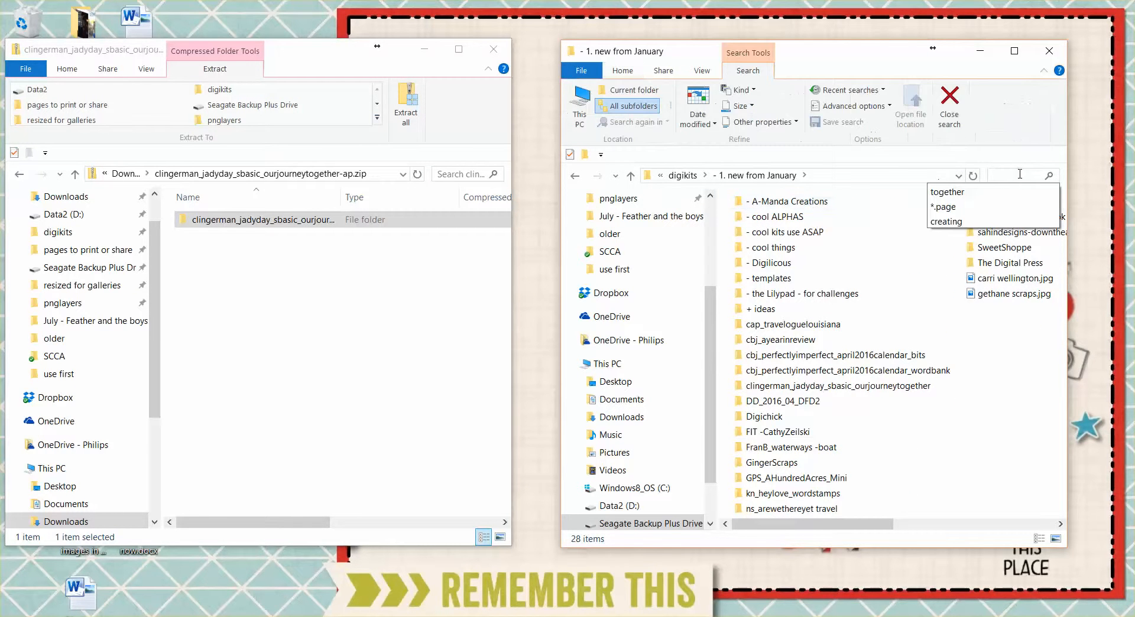
{"action": "type", "text": "alpha"}
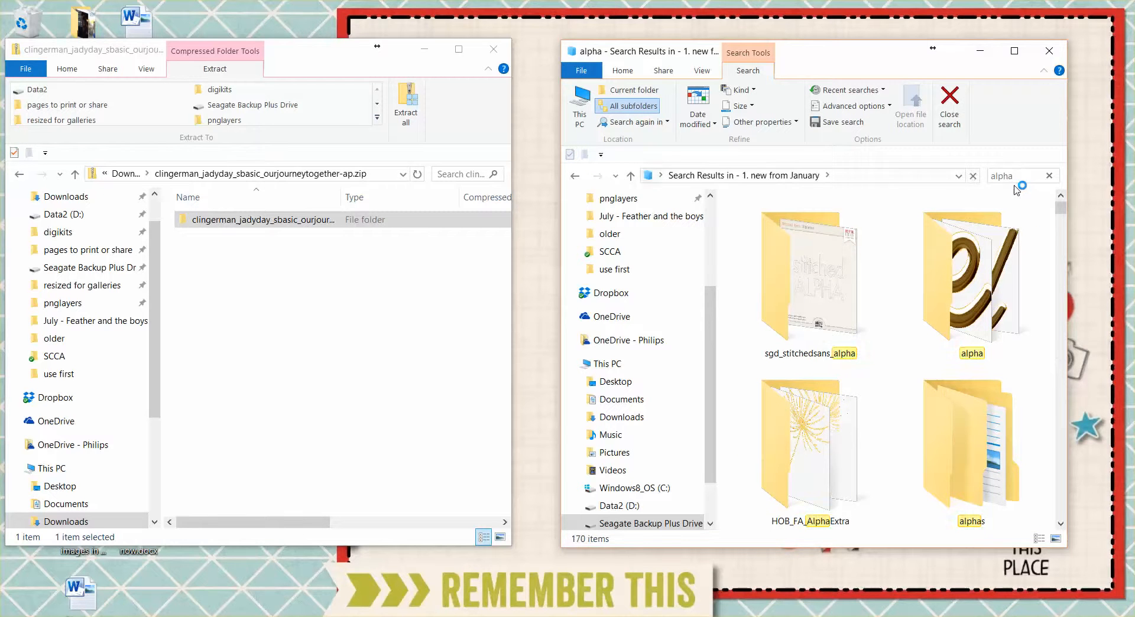
Switch the search results to a list and then to large icons, look through the alphabets, and clear the search
{"action": "left_click", "coordinate": [702, 72]}
{"action": "left_click", "coordinate": [650, 120]}
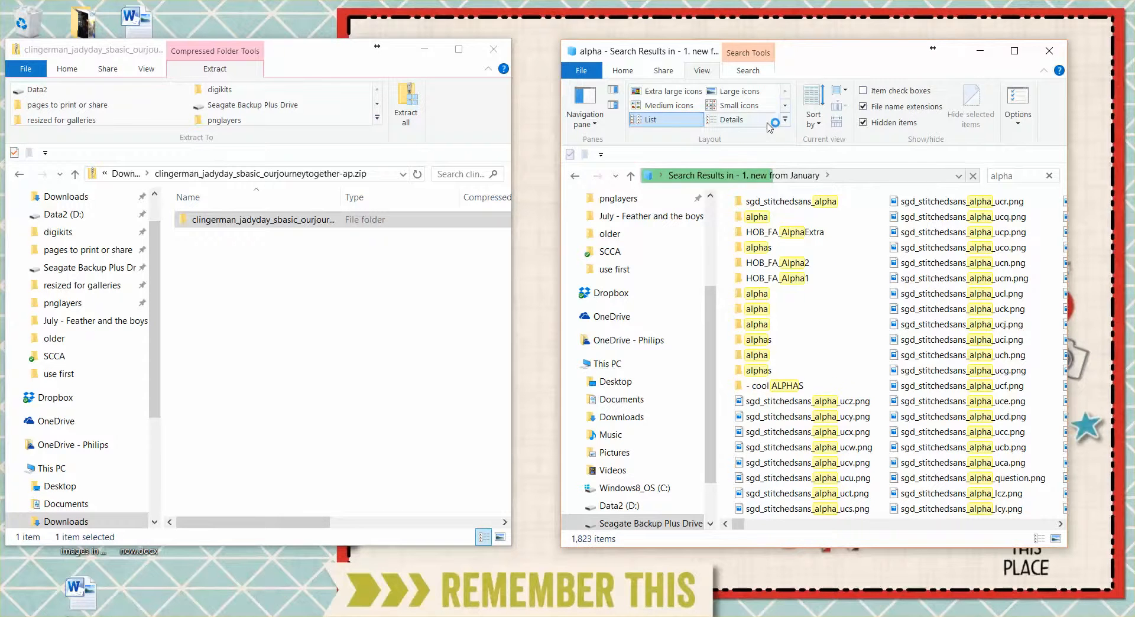
{"action": "left_click", "coordinate": [739, 92]}
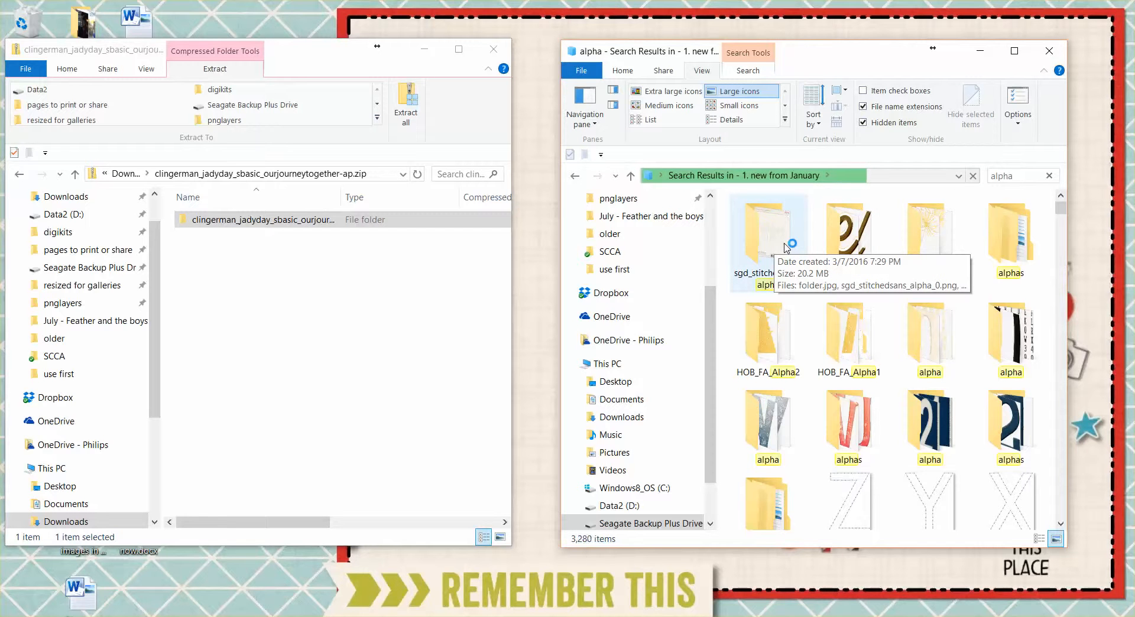
{"action": "scroll", "coordinate": [976, 397], "scroll_direction": "down", "scroll_amount": 12}
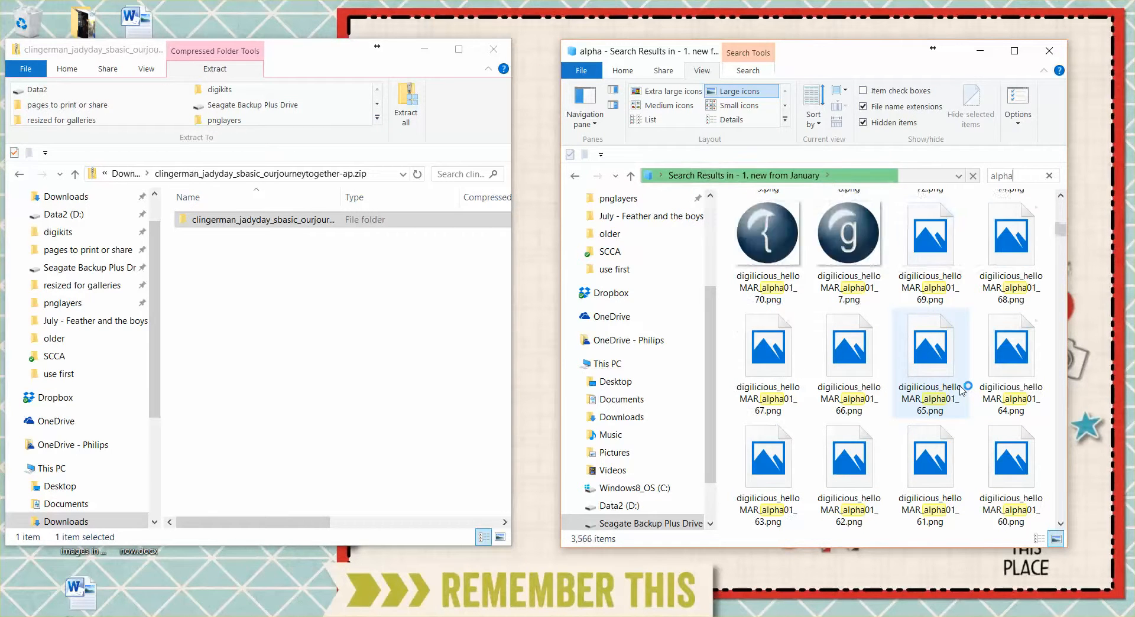
{"action": "mouse_move", "coordinate": [1062, 232]}
{"action": "left_mouse_down"}
{"action": "mouse_move", "coordinate": [1063, 307]}
{"action": "mouse_move", "coordinate": [1063, 210]}
{"action": "left_mouse_up"}
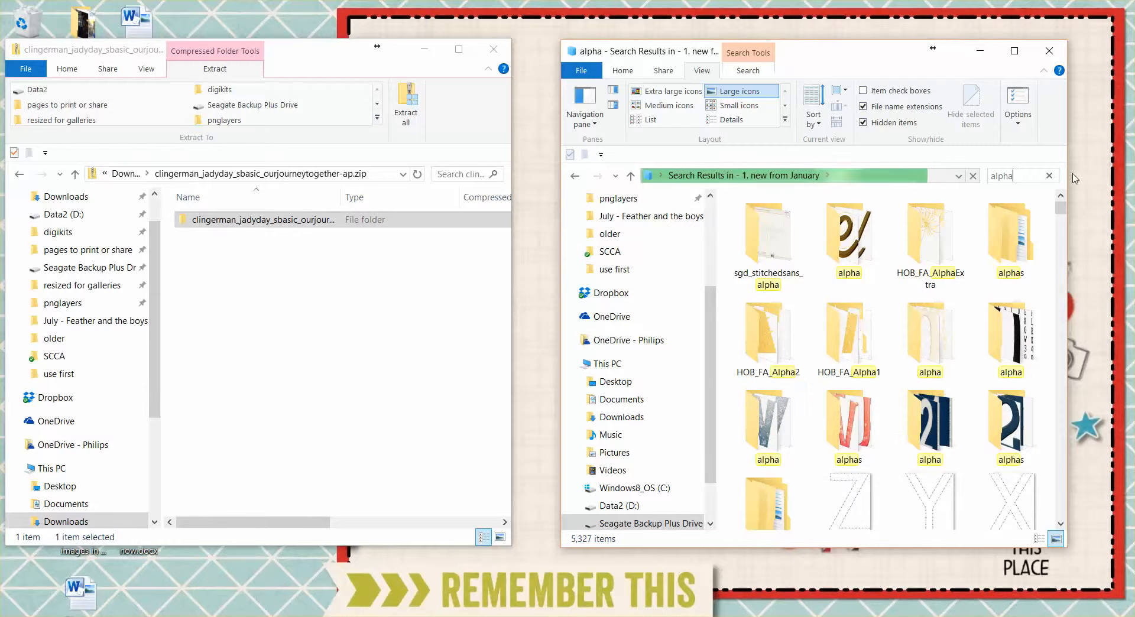
{"action": "left_click", "coordinate": [1050, 177]}
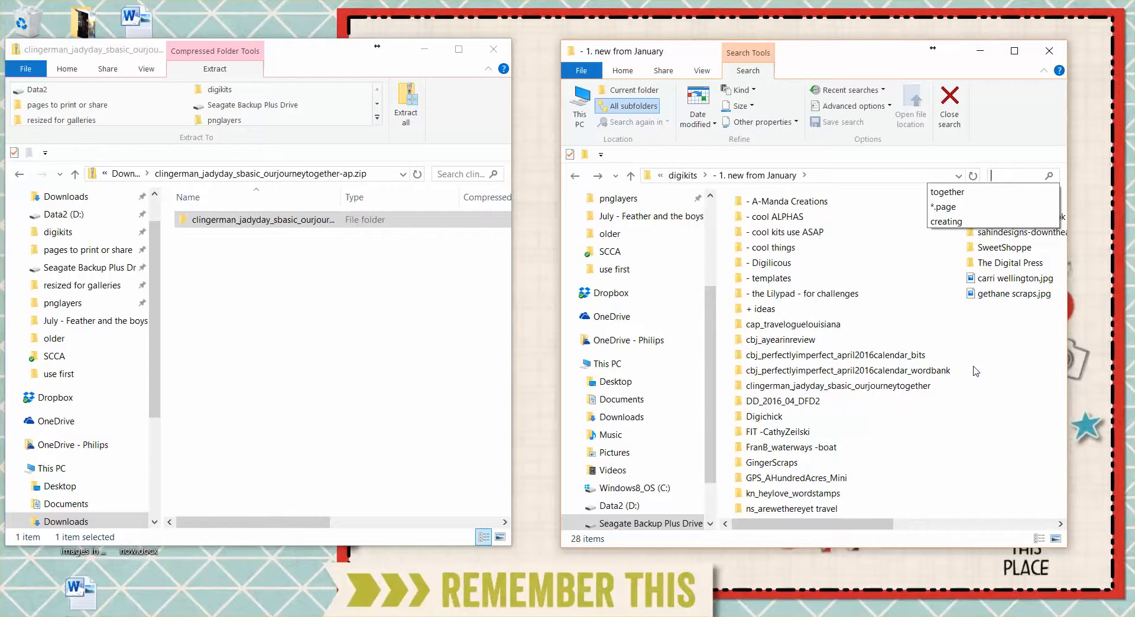
Return to Downloads and delete the clingerman_jadyday_sbasic_ourjourneytogether zip files ending in -ap, -ep and -pp
{"action": "left_click", "coordinate": [126, 173]}
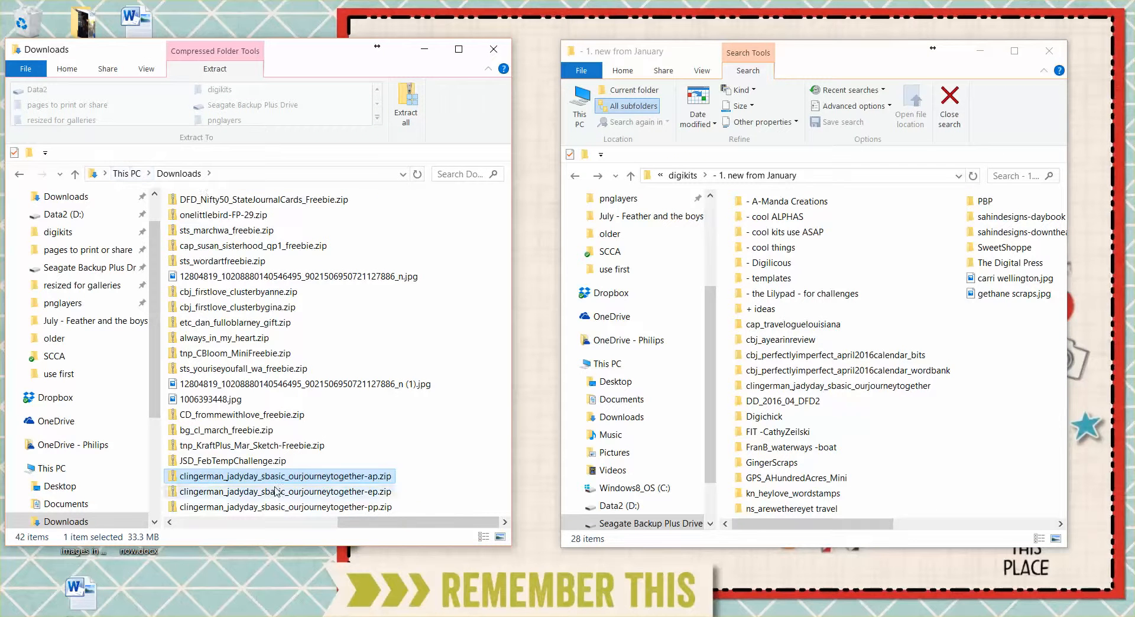
{"action": "left_click", "coordinate": [266, 508], "text": "shift"}
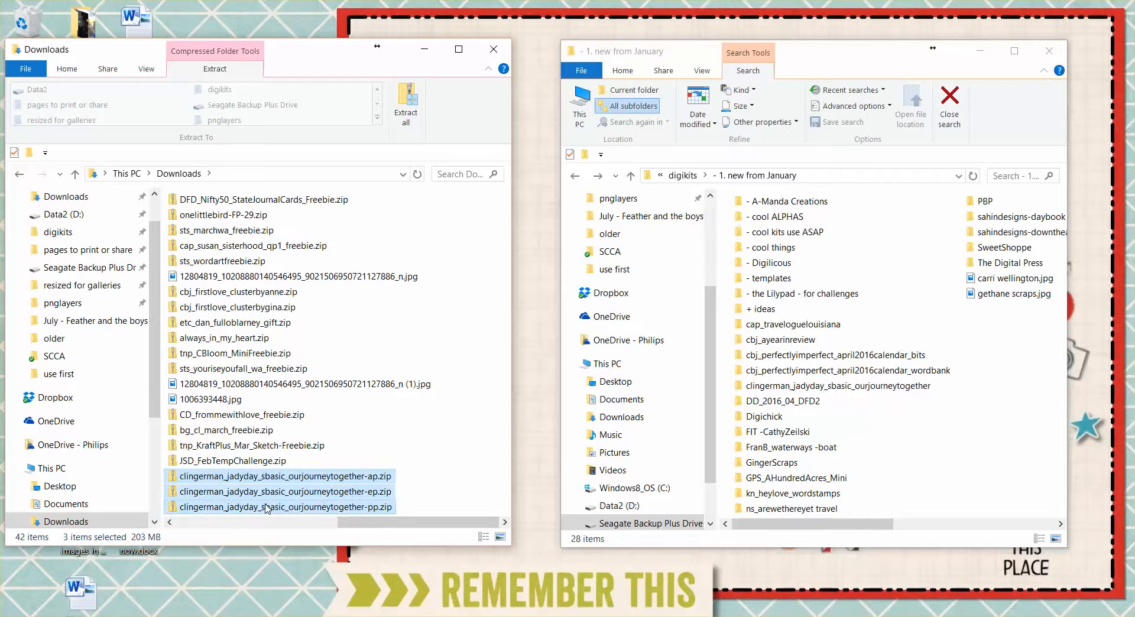
{"action": "key", "text": "Delete"}
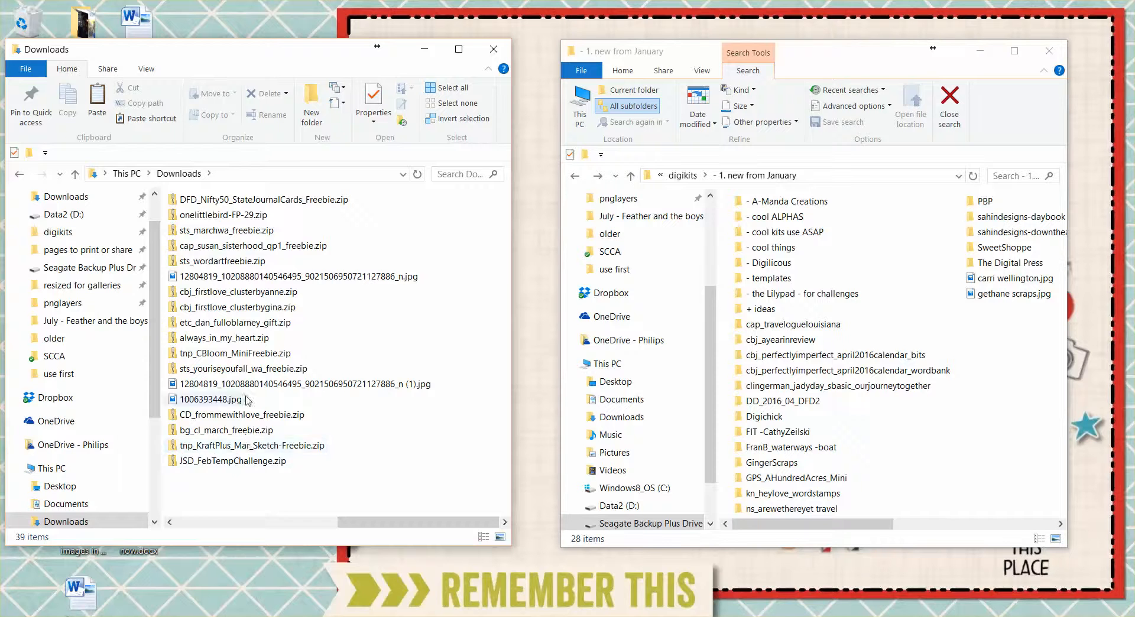
{"action": "scroll", "coordinate": [355, 384], "scroll_direction": "up", "scroll_amount": 2}
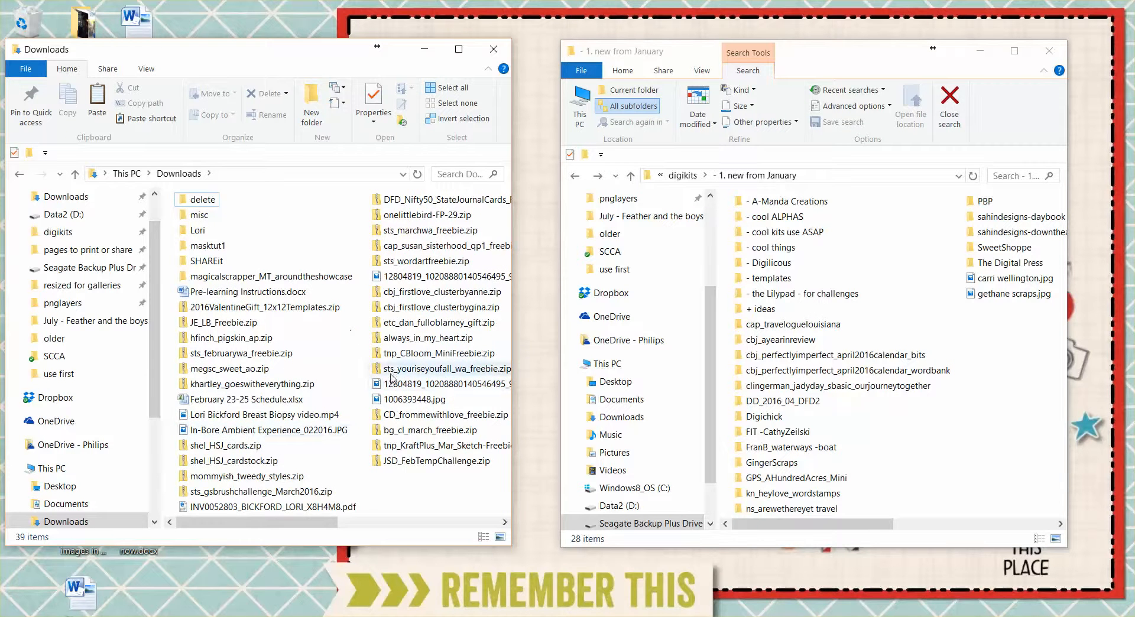
{"action": "scroll", "coordinate": [387, 396], "scroll_direction": "down", "scroll_amount": 2}
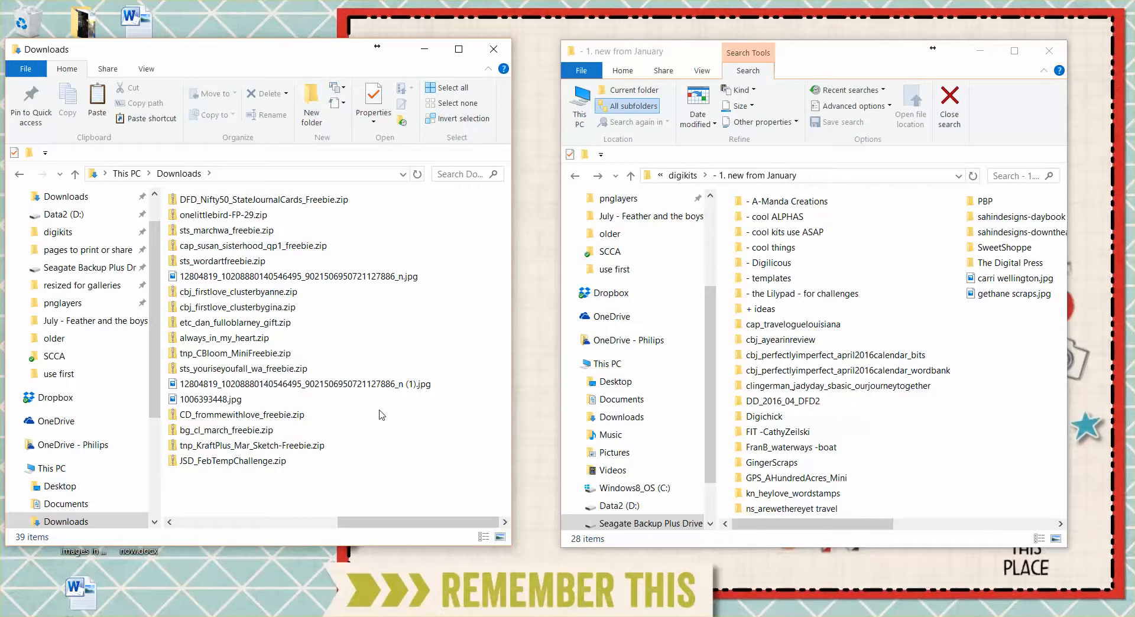
{"action": "scroll", "coordinate": [382, 415], "scroll_direction": "up", "scroll_amount": 2}
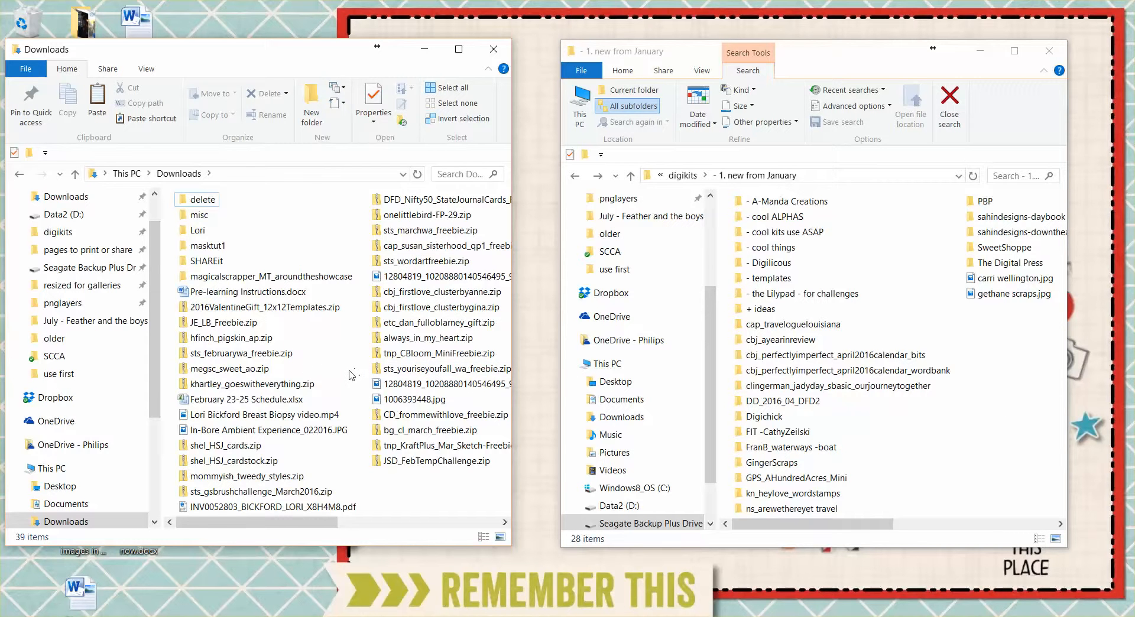
{"action": "scroll", "coordinate": [352, 375], "scroll_direction": "down", "scroll_amount": 2}
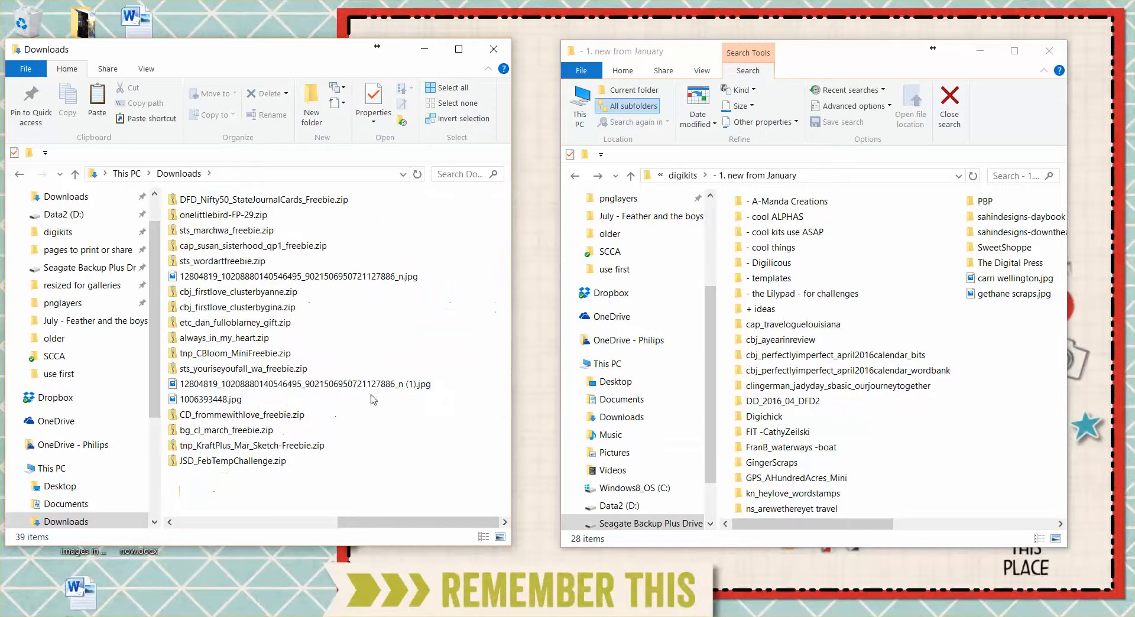